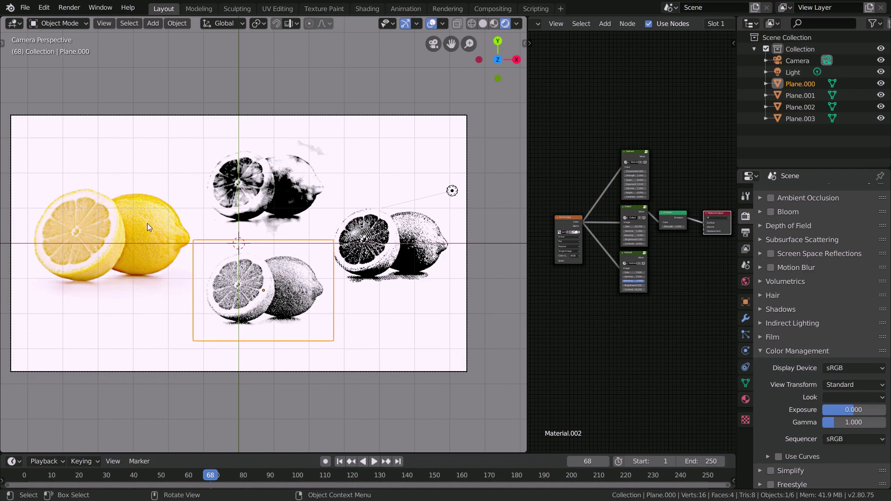
pyautogui.press('g')
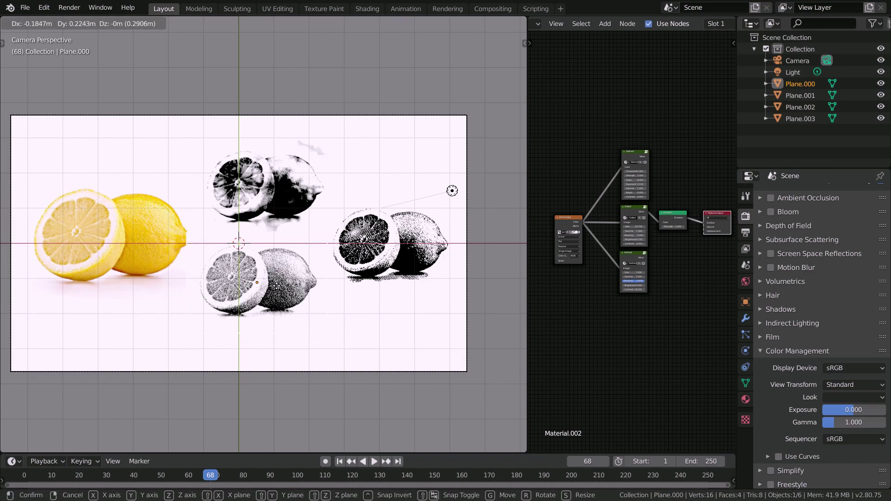
pyautogui.press('Escape')
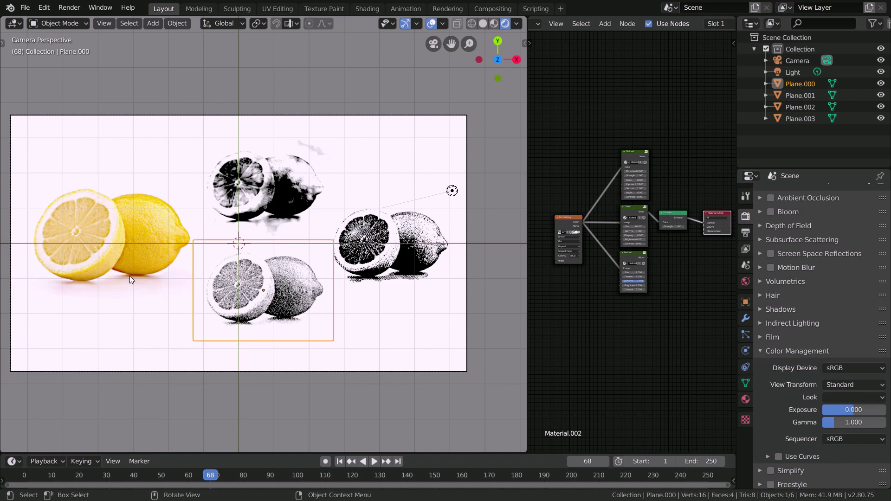
# Step: Examine the nodes inside the Dotted node group of Material.002 and return to the main material tree
pyautogui.scroll(-1, 628, 254)
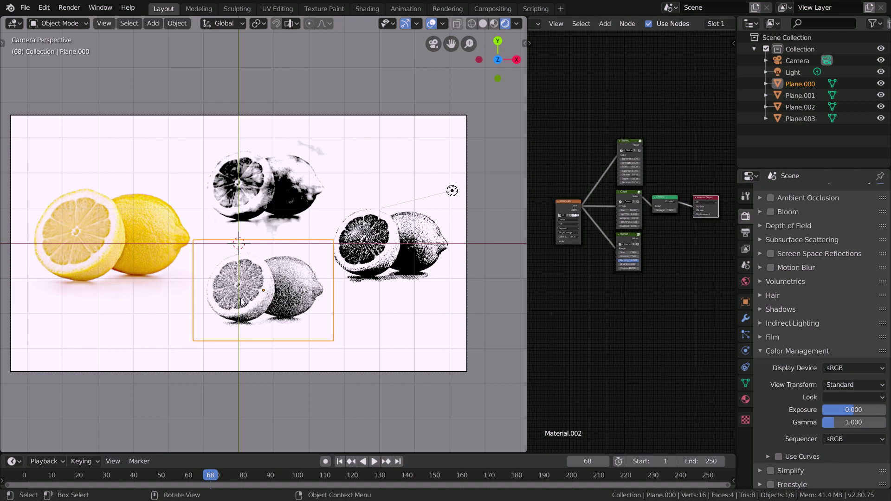
pyautogui.scroll(4, 612, 280)
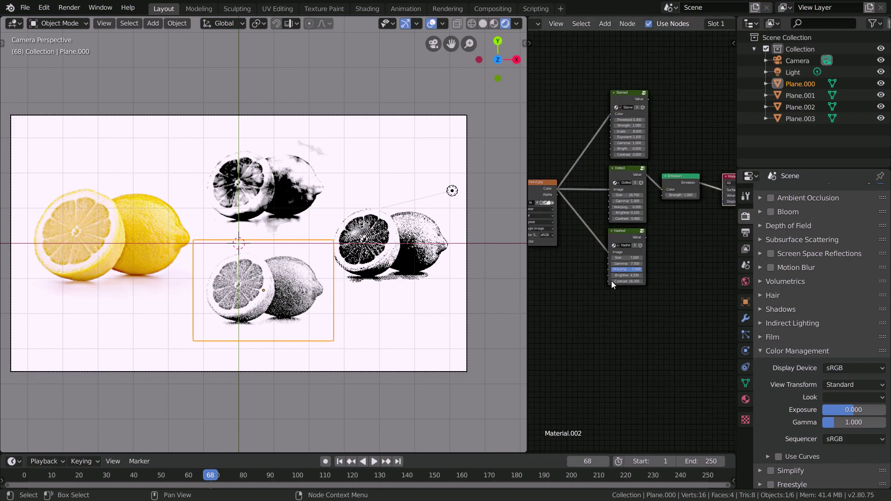
pyautogui.moveTo(551, 222); pyautogui.dragTo(547, 280, button='middle')
pyautogui.scroll(2, 611, 150)
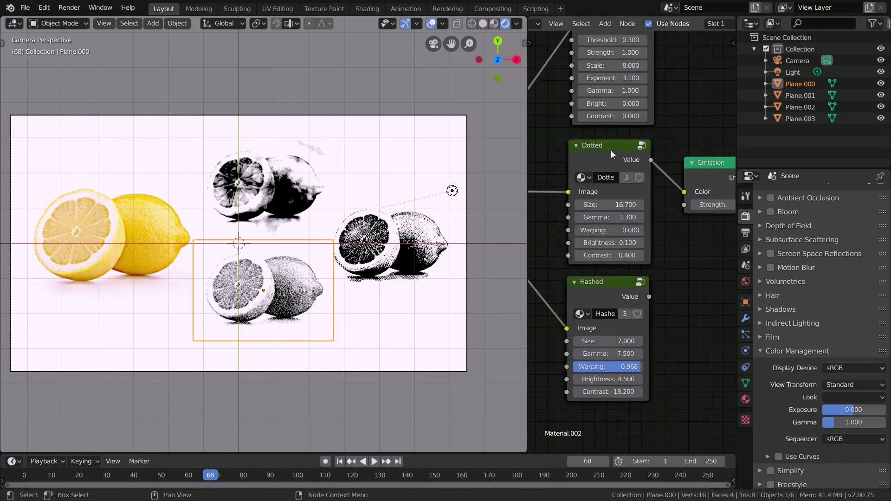
pyautogui.moveTo(610, 152)
pyautogui.mouseDown()
pyautogui.moveTo(602, 130)
pyautogui.moveTo(598, 154)
pyautogui.mouseUp()
pyautogui.press('Tab')
pyautogui.press('Home')
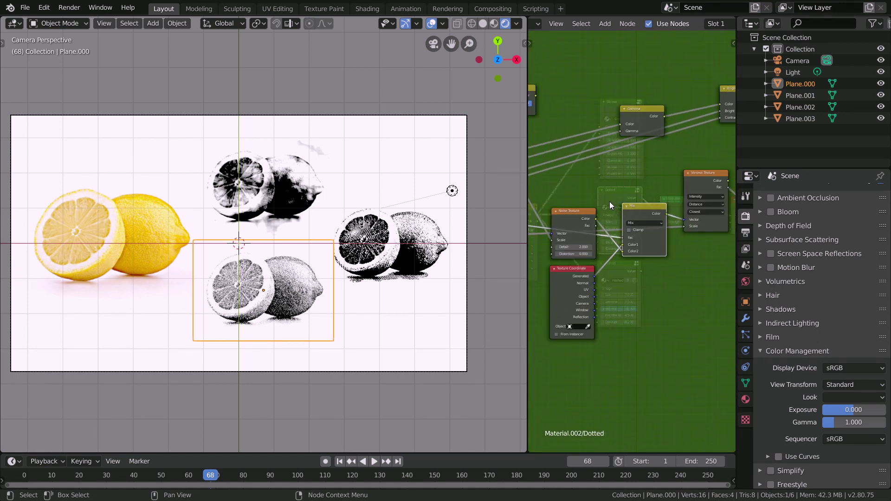
pyautogui.press('Tab')
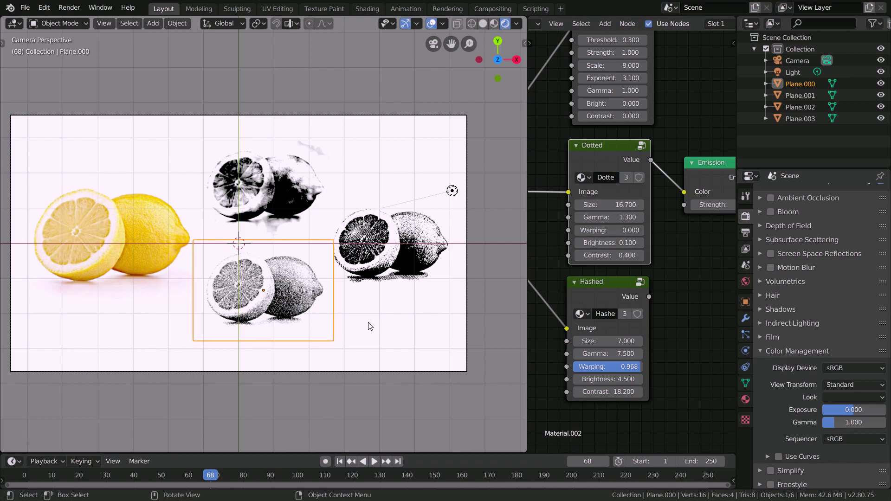
# Step: Examine the dot pattern on the selected lemon plane up close and compare it with the original lemon image
pyautogui.press('KP_Decimal')
pyautogui.scroll(3, 352, 218)
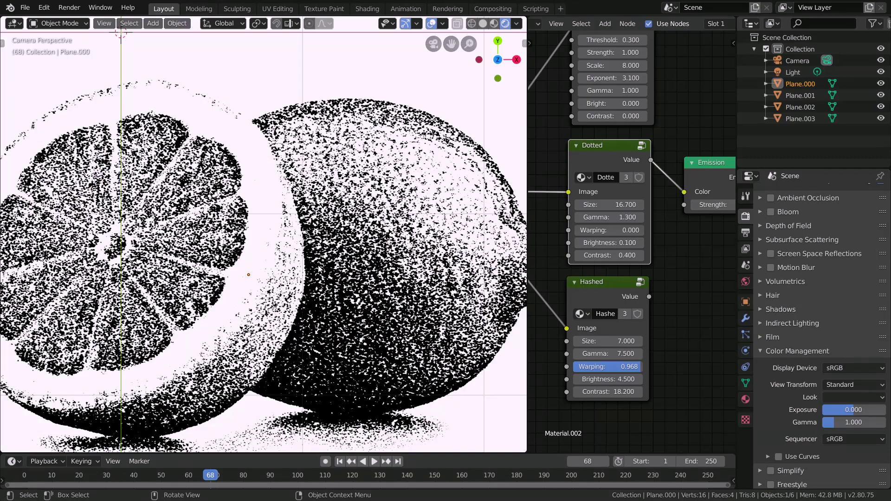
pyautogui.scroll(5, 355, 265)
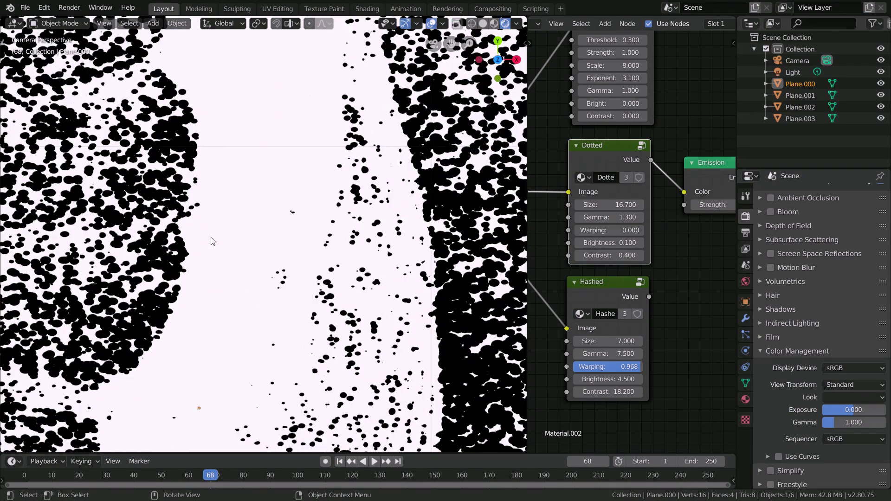
pyautogui.scroll(-6, 299, 263)
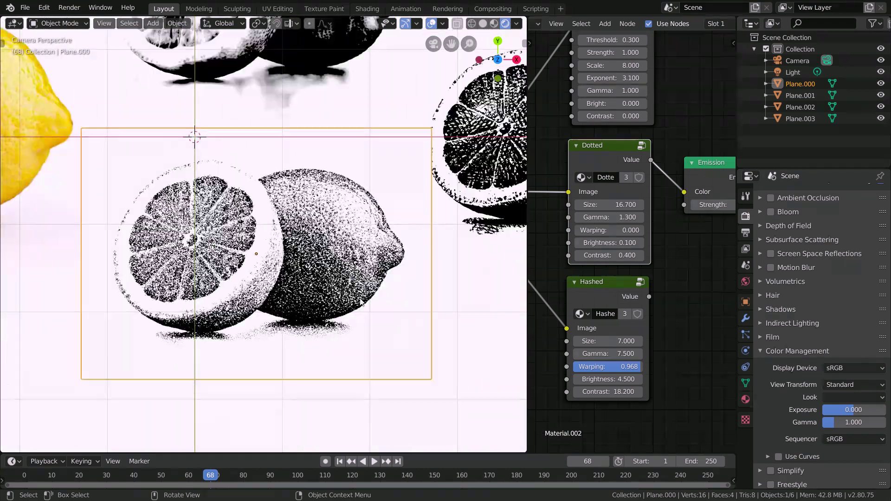
pyautogui.scroll(3, 361, 303)
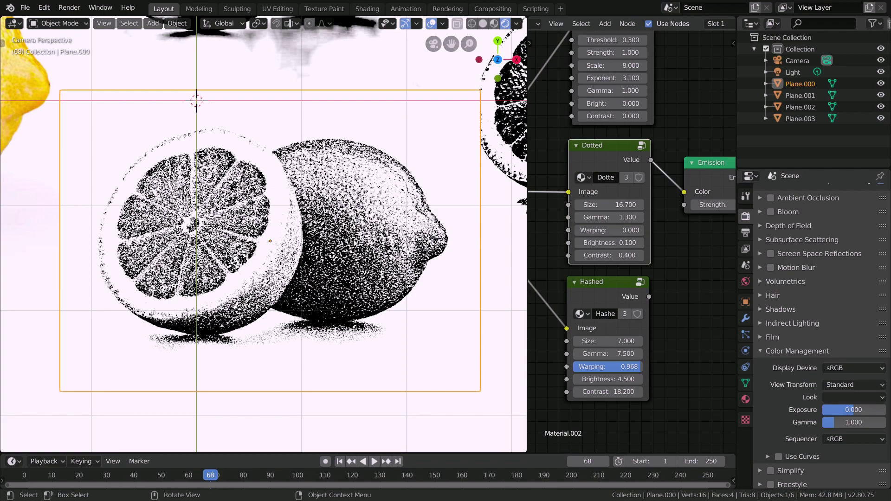
pyautogui.scroll(-5, 333, 253)
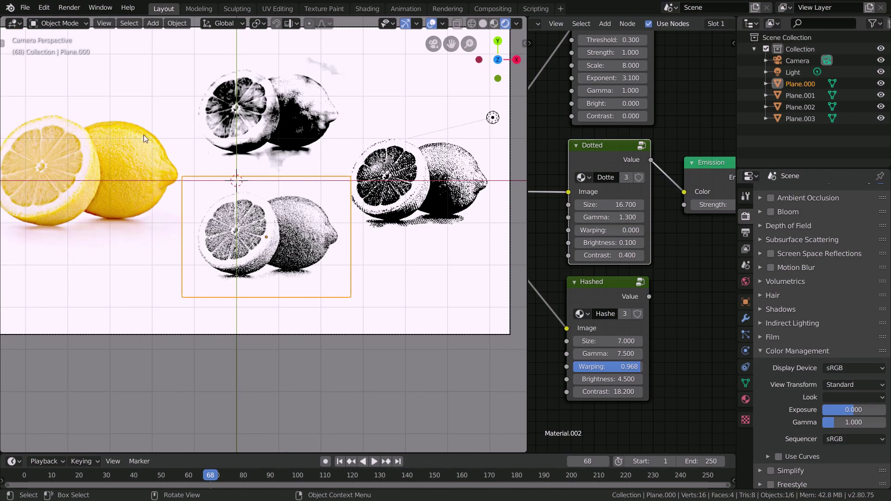
pyautogui.scroll(8, 266, 250)
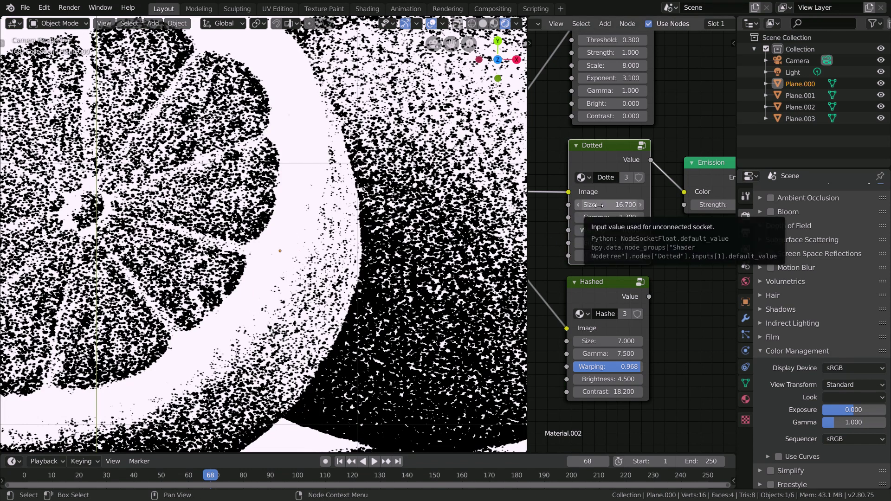
# Step: Try Size values of 22.4 and 36.1 on the Dotted node and inspect the dots on the lemon
pyautogui.moveTo(599, 205); pyautogui.dragTo(627, 204)
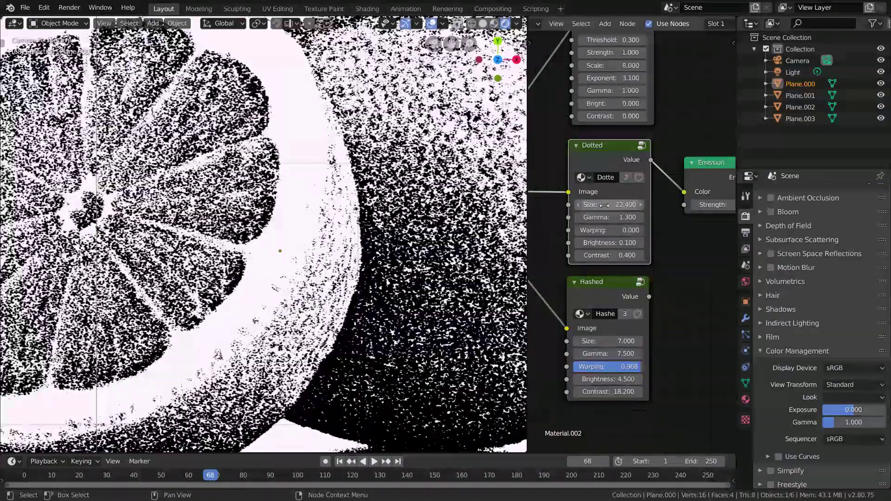
pyautogui.scroll(5, 362, 248)
pyautogui.scroll(2, 334, 236)
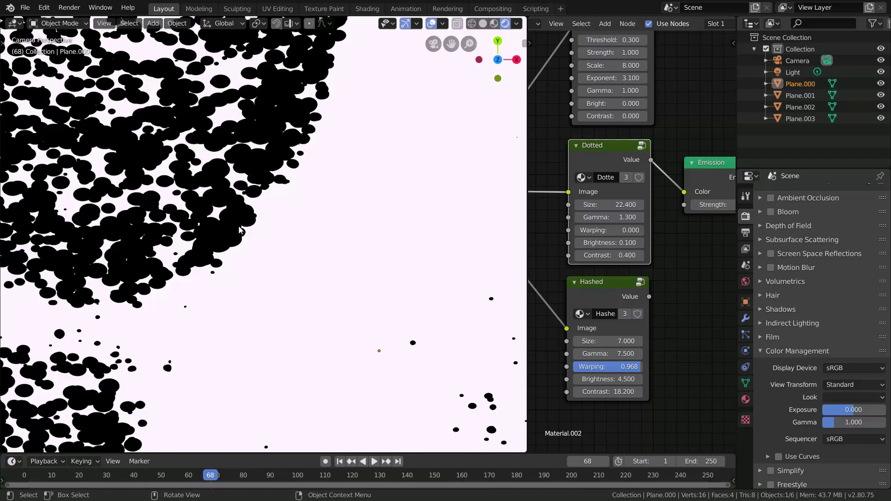
pyautogui.scroll(-6, 307, 226)
pyautogui.scroll(-5, 306, 226)
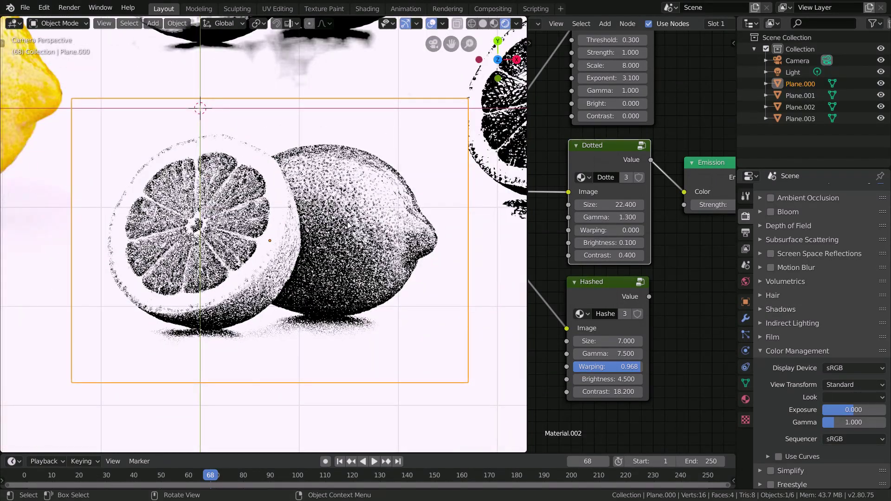
pyautogui.moveTo(613, 204); pyautogui.dragTo(636, 205)
pyautogui.scroll(-5, 233, 223)
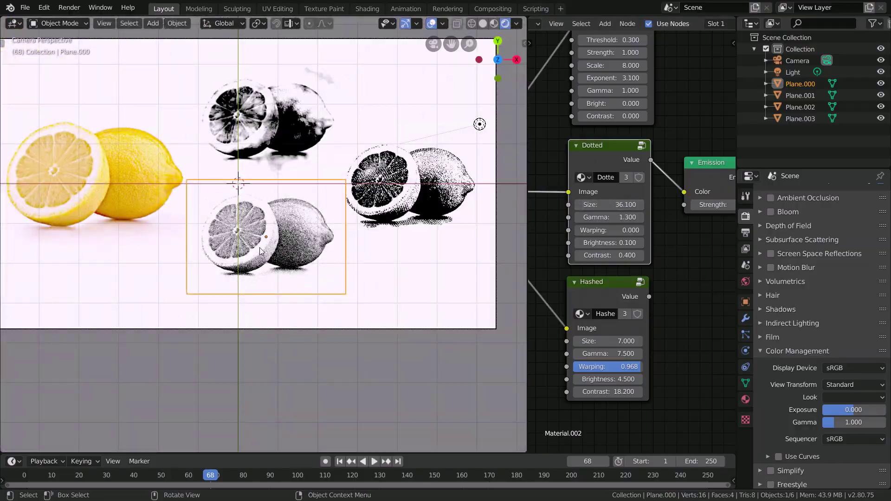
pyautogui.scroll(6, 260, 247)
# Step: Reduce the Dotted node's Size to 16
pyautogui.moveTo(622, 205)
pyautogui.mouseDown()
pyautogui.moveTo(577, 204)
pyautogui.moveTo(616, 206)
pyautogui.mouseUp()
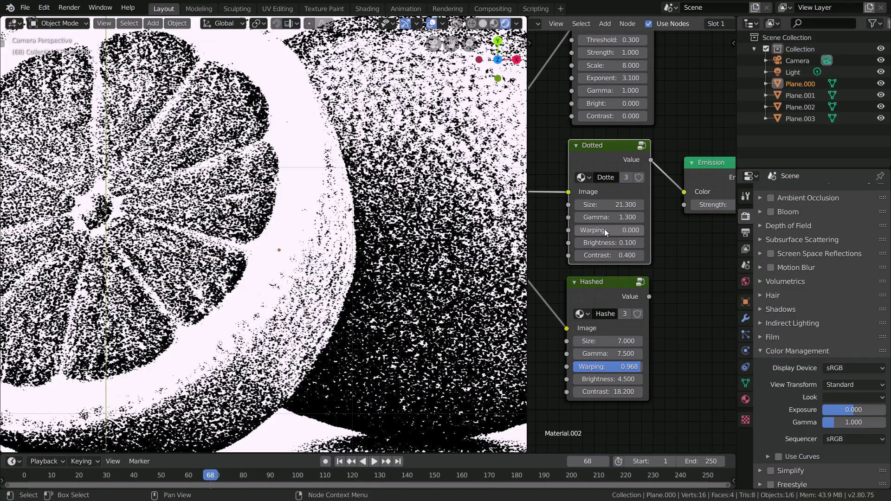
pyautogui.moveTo(613, 205); pyautogui.dragTo(611, 207)
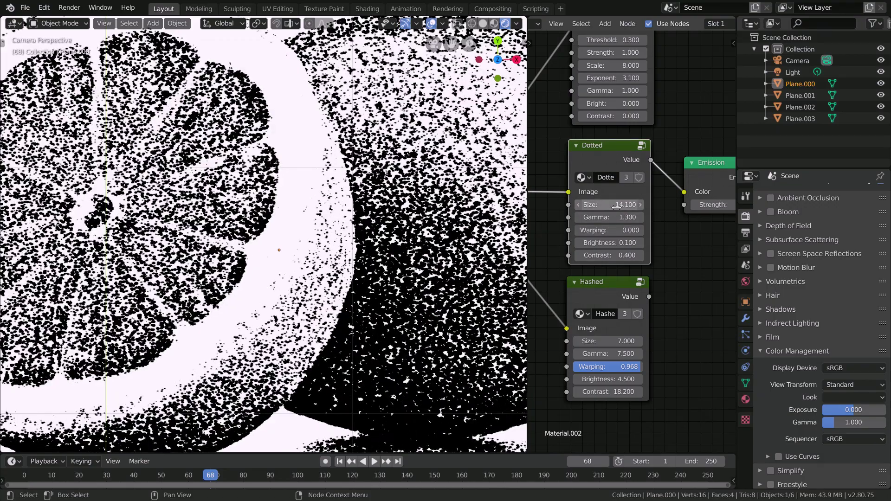
pyautogui.click(617, 207)
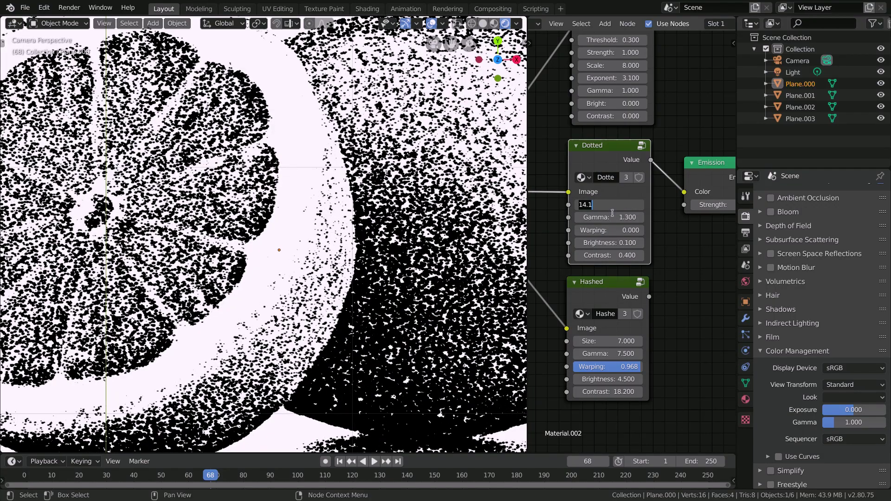
pyautogui.write('16')
pyautogui.press('Return')
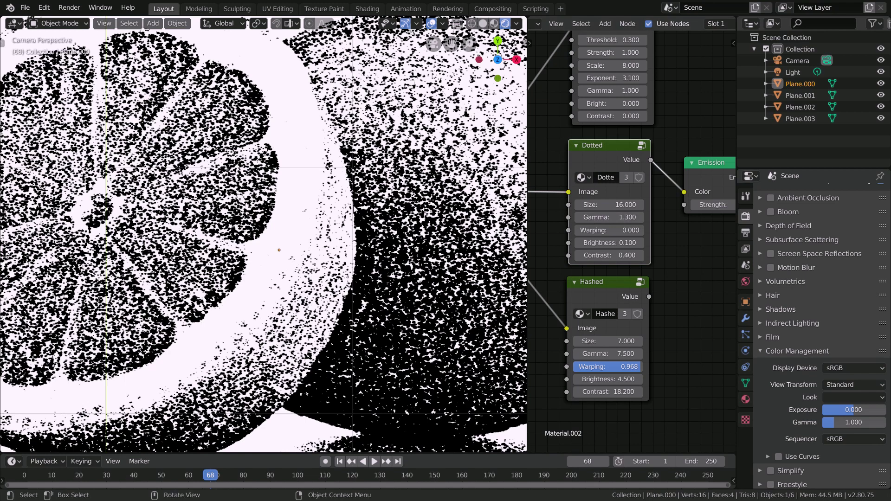
# Step: Try a Gamma of 3.1 on the Dotted node and compare the shading with the original lemon
pyautogui.scroll(-8, 354, 209)
pyautogui.scroll(2, 242, 232)
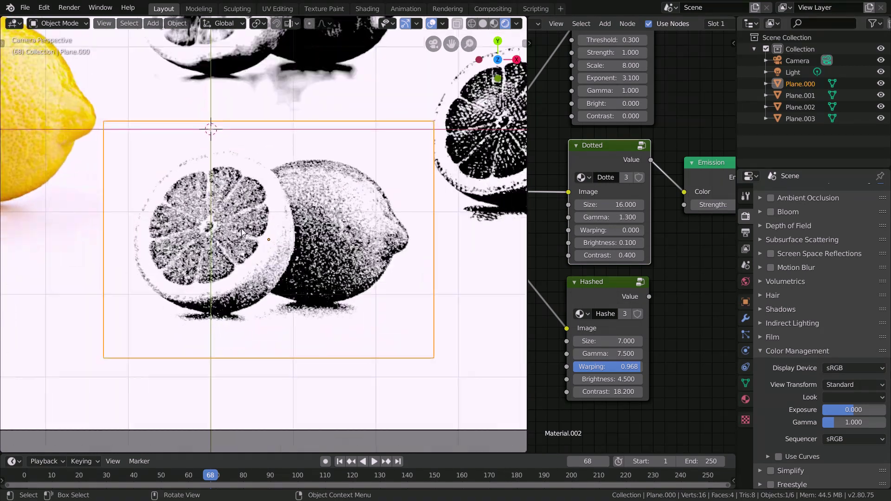
pyautogui.scroll(-3, 242, 232)
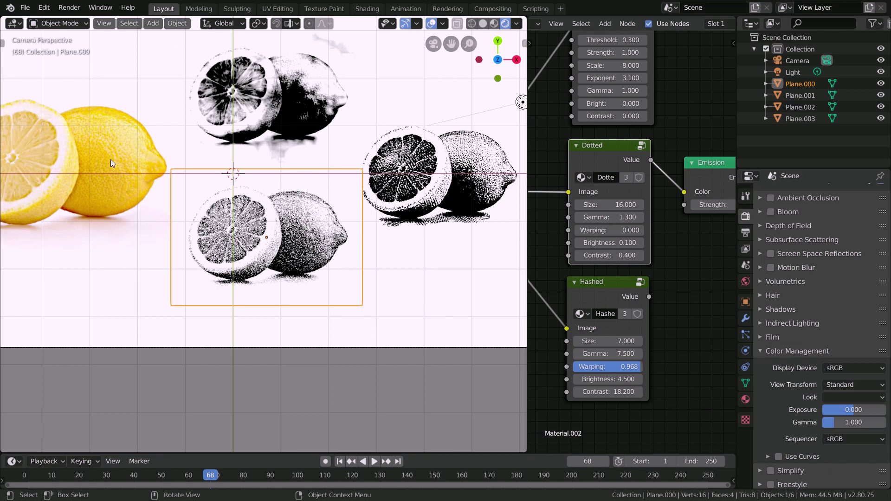
pyautogui.scroll(3, 441, 222)
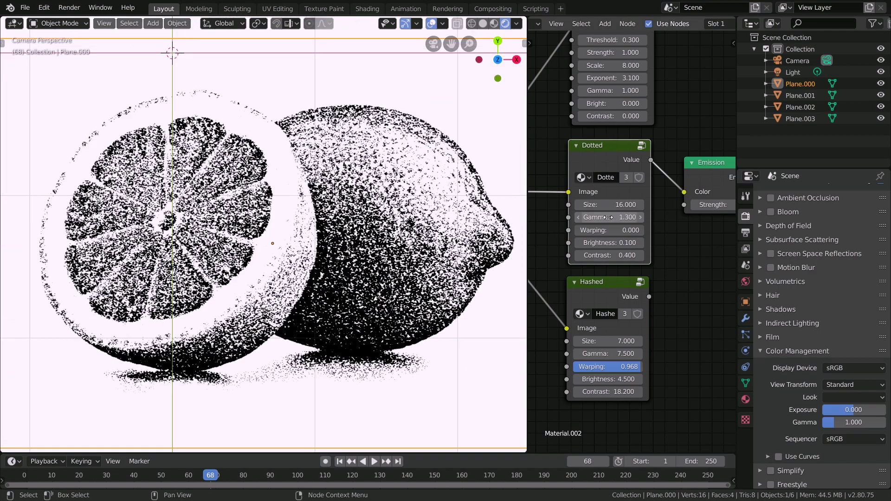
pyautogui.moveTo(609, 218); pyautogui.dragTo(696, 217)
pyautogui.scroll(-6, 211, 209)
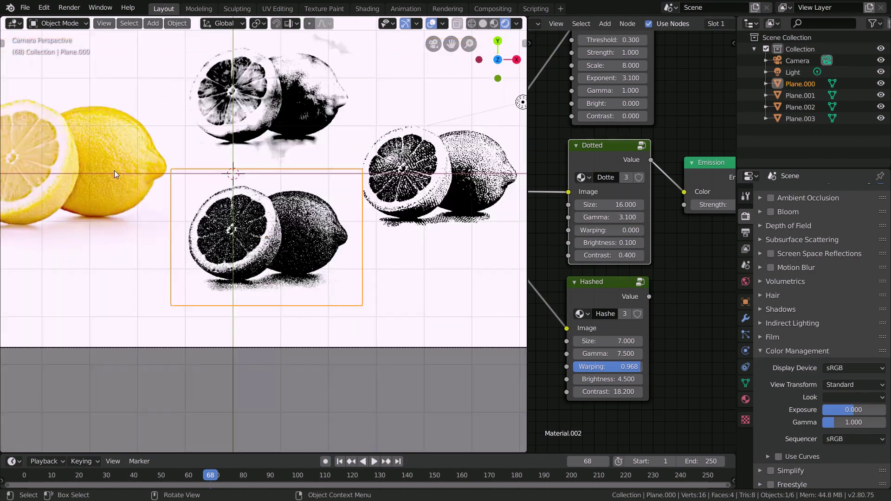
pyautogui.scroll(2, 148, 202)
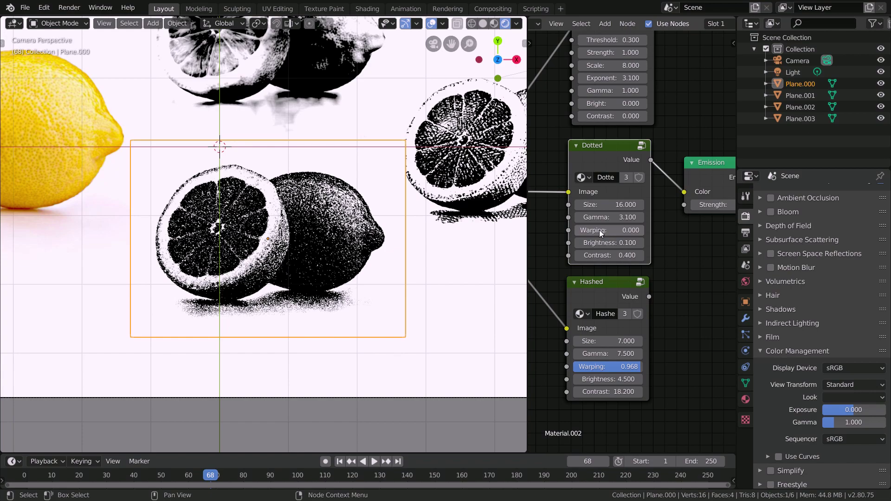
# Step: Set the Dotted node's Gamma to 1, Brightness to 0 and Contrast to 1.4
pyautogui.moveTo(614, 219)
pyautogui.mouseDown()
pyautogui.moveTo(567, 219)
pyautogui.moveTo(625, 219)
pyautogui.moveTo(604, 219)
pyautogui.mouseUp()
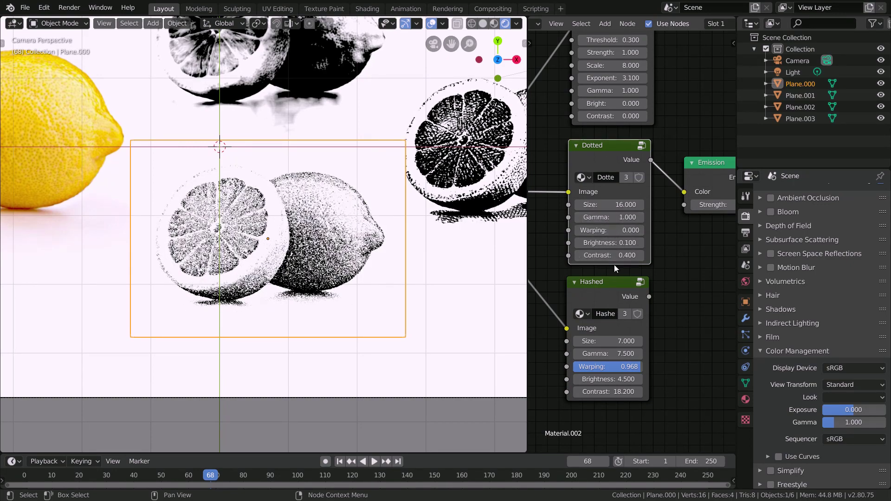
pyautogui.scroll(3, 625, 284)
pyautogui.moveTo(603, 242); pyautogui.dragTo(633, 259)
pyautogui.scroll(-3, 304, 260)
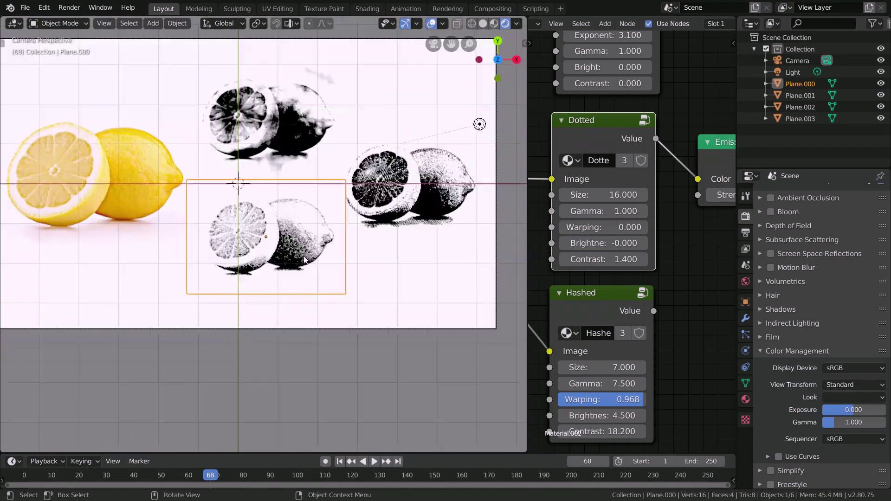
pyautogui.scroll(5, 304, 260)
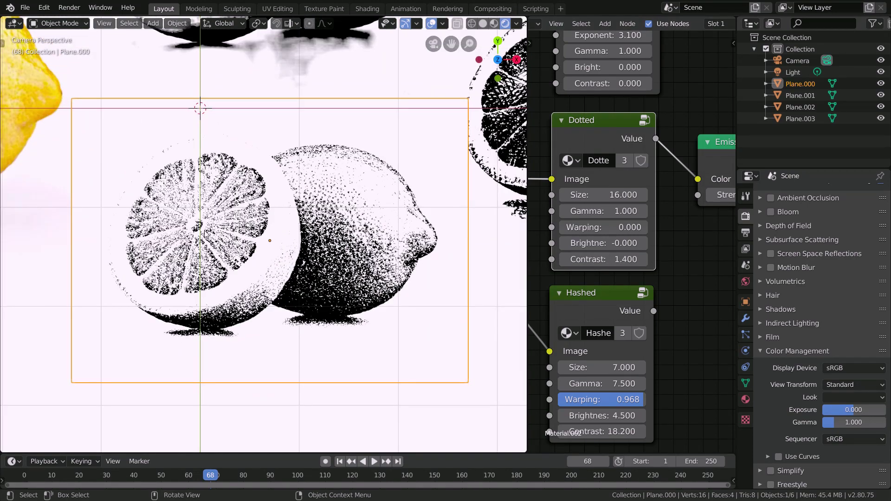
pyautogui.scroll(-1, 336, 226)
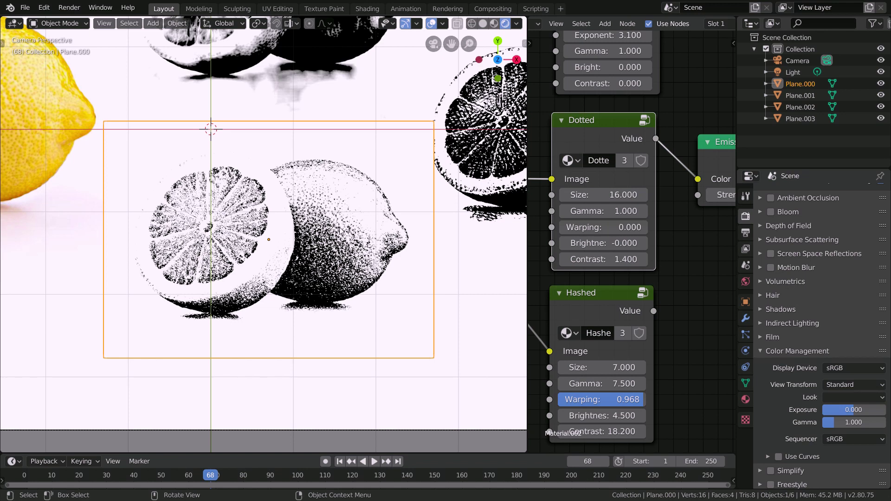
# Step: Add a Hue Saturation Value node below the lemon2.jpg image texture node
pyautogui.scroll(-2, 604, 188)
pyautogui.scroll(-2, 600, 190)
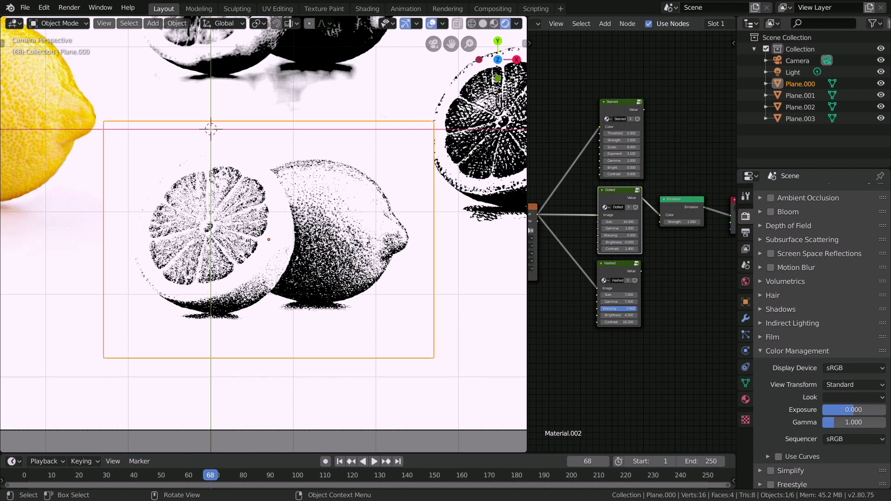
pyautogui.moveTo(584, 212); pyautogui.dragTo(647, 153, button='middle')
pyautogui.scroll(4, 647, 153)
pyautogui.moveTo(586, 150); pyautogui.dragTo(616, 159, button='middle')
pyautogui.moveTo(584, 138); pyautogui.dragTo(575, 120)
pyautogui.rightClick(575, 120)
pyautogui.moveTo(631, 166); pyautogui.dragTo(605, 111, button='middle')
pyautogui.hotkey('shift', 'a')
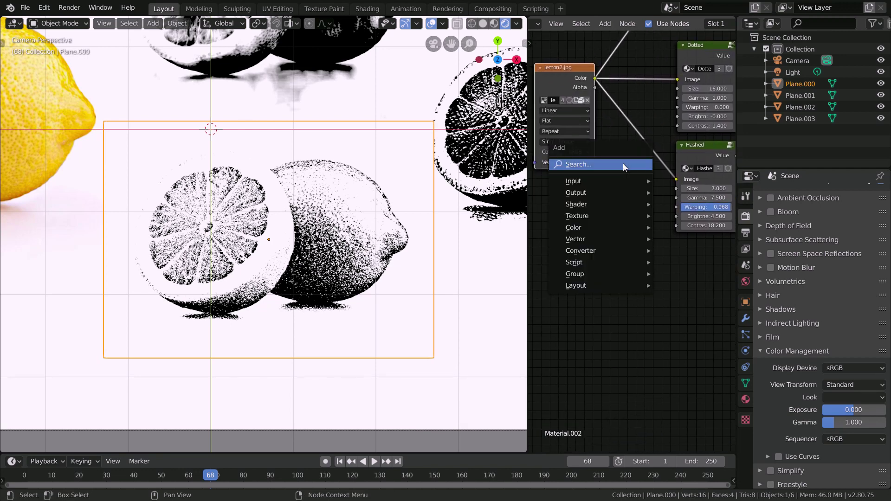
pyautogui.moveTo(587, 227)
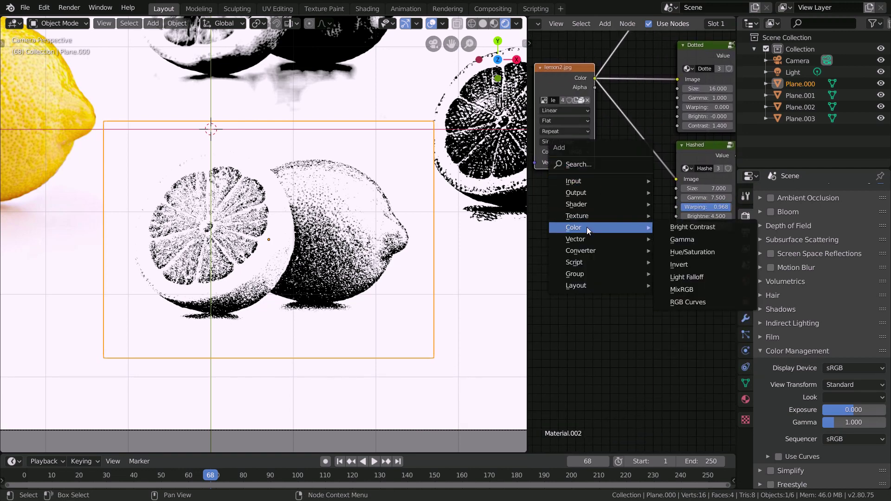
pyautogui.click(692, 252)
pyautogui.click(615, 253)
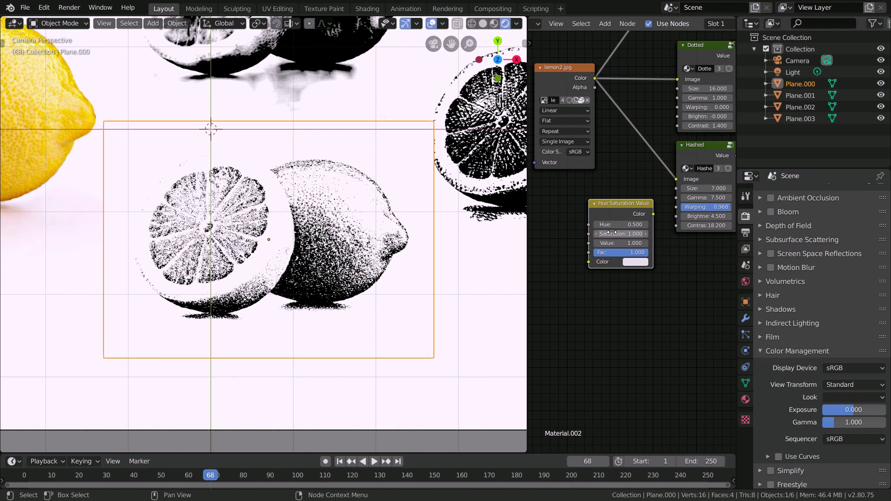
# Step: Set the Hue Saturation Value node's Saturation to 2
pyautogui.doubleClick(621, 234)
pyautogui.write('2')
pyautogui.press('Return')
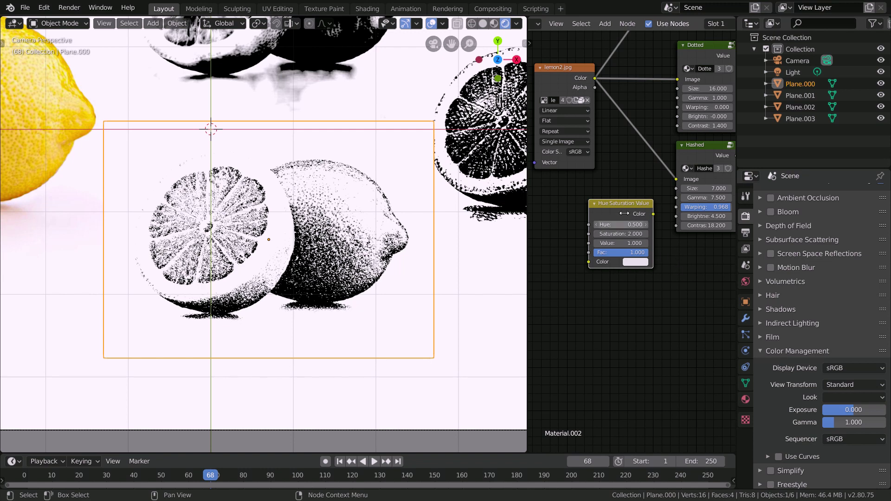
# Step: Place the Hue Saturation Value node nearer the Hashed node and feed the lemon2.jpg Color output into its Color input
pyautogui.moveTo(613, 205); pyautogui.dragTo(647, 203)
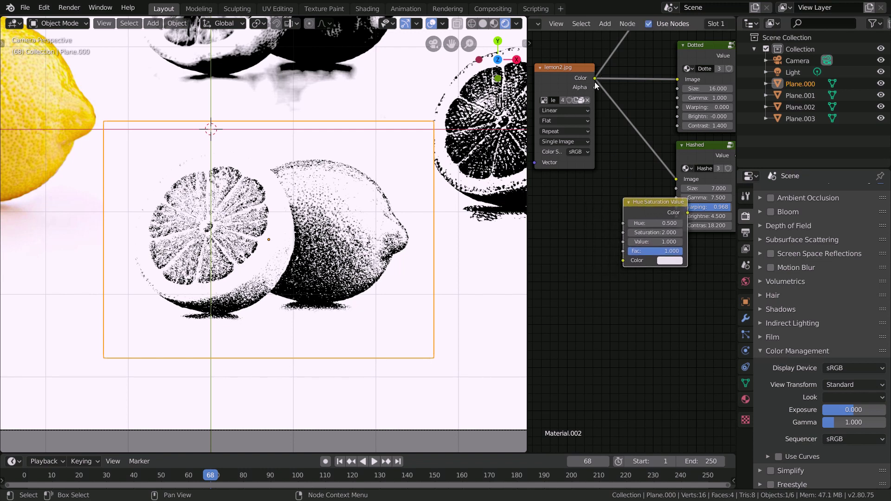
pyautogui.moveTo(594, 81); pyautogui.dragTo(623, 259)
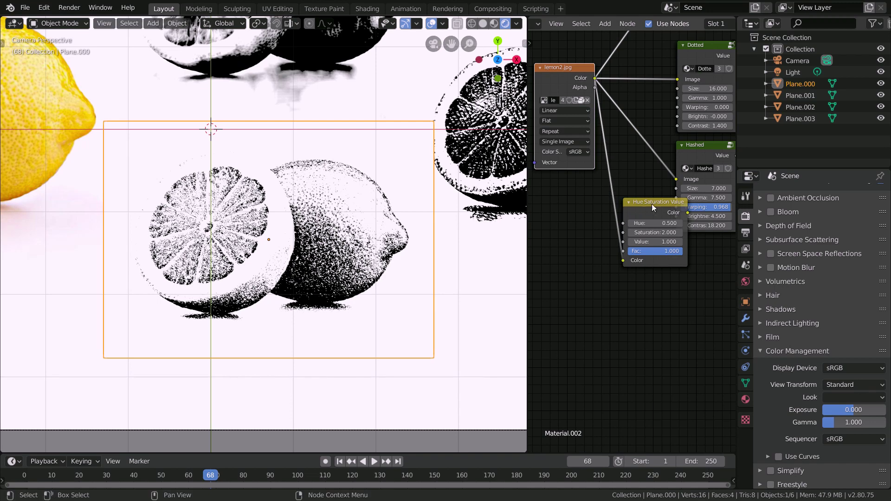
# Step: Insert a MixRGB node between the Dotted node's Value output and the Emission color, with its blend mode on Multiply
pyautogui.moveTo(717, 151); pyautogui.dragTo(596, 188, button='middle')
pyautogui.moveTo(683, 106); pyautogui.dragTo(686, 107)
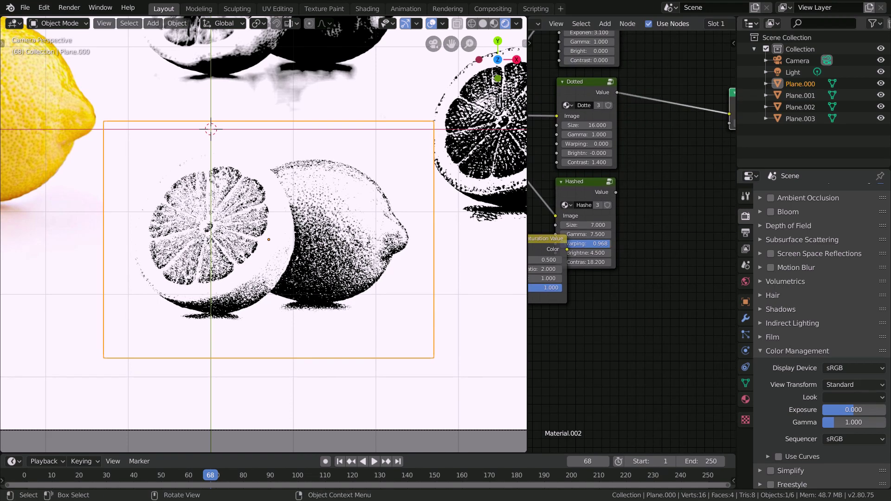
pyautogui.scroll(-3, 613, 119)
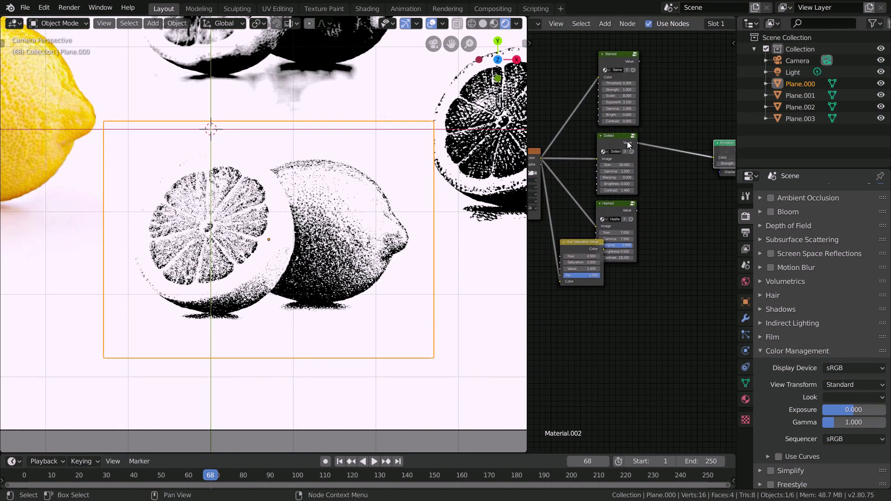
pyautogui.hotkey('shift', 'a')
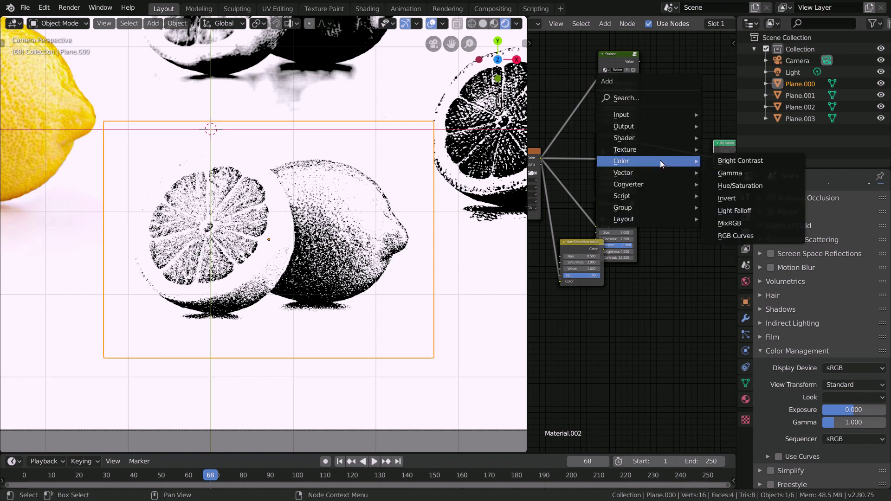
pyautogui.moveTo(645, 161)
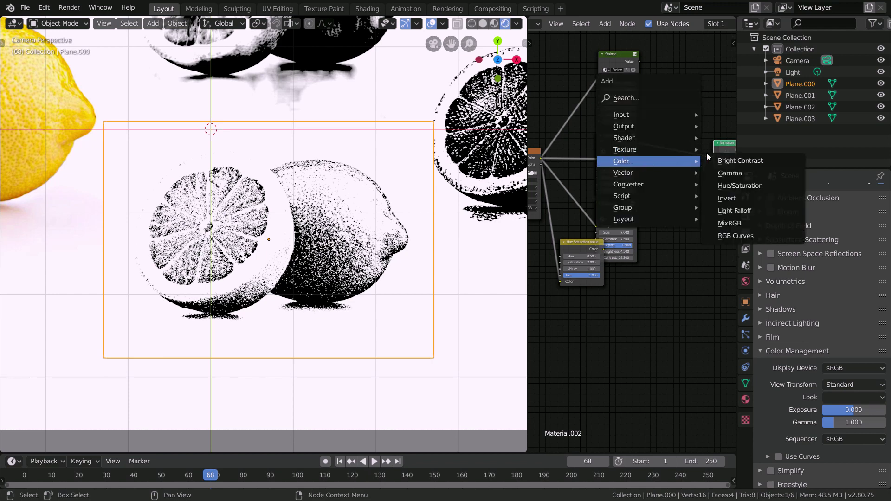
pyautogui.click(728, 224)
pyautogui.click(659, 134)
pyautogui.click(681, 153)
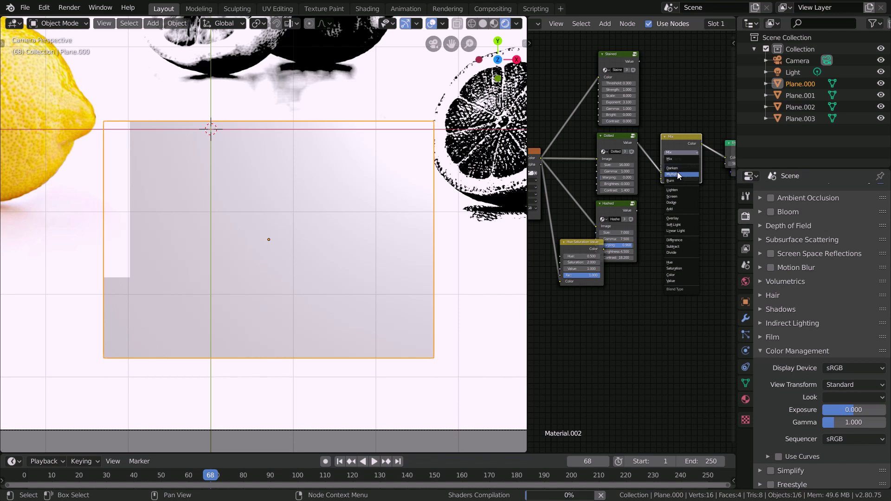
pyautogui.click(677, 174)
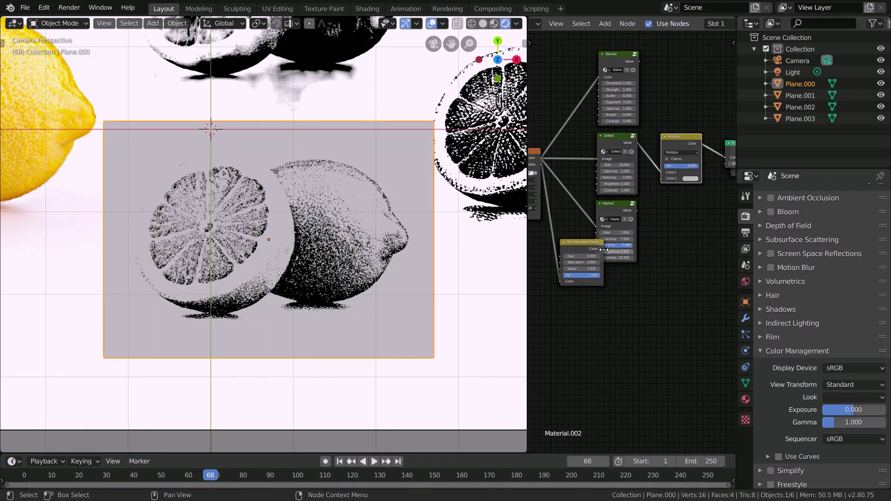
# Step: Connect the Hue Saturation Value node's Color output to the Multiply node's Color2 input and compare the colored lemon with the other versions
pyautogui.moveTo(604, 249); pyautogui.dragTo(662, 178)
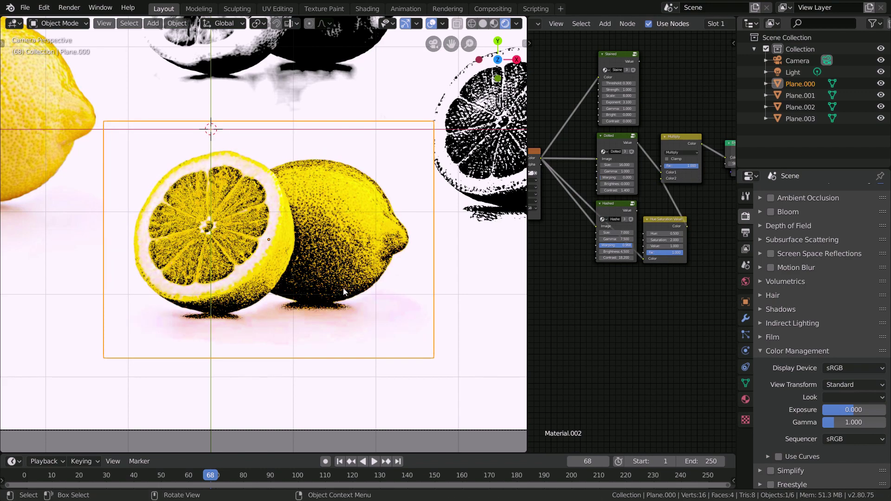
pyautogui.scroll(-3, 285, 232)
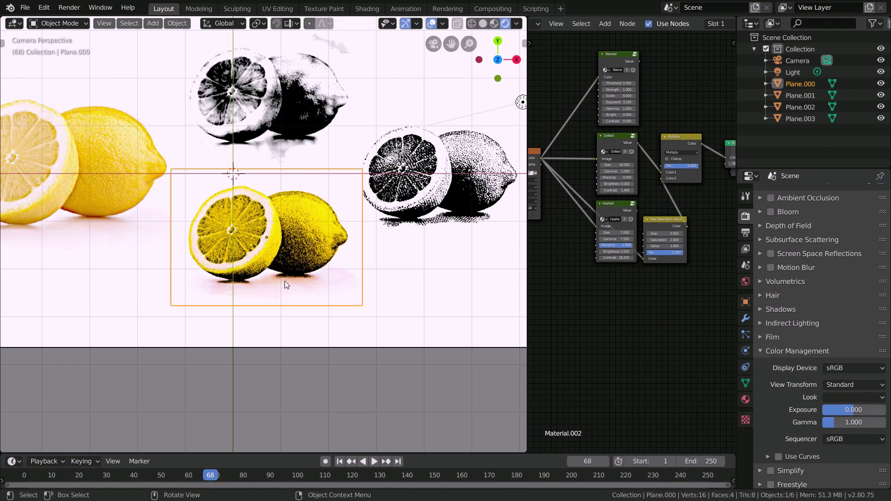
pyautogui.scroll(-2, 285, 281)
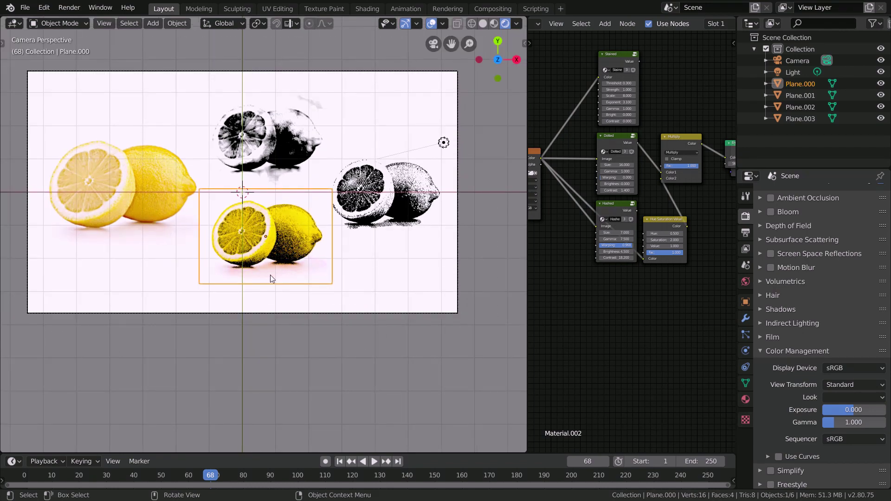
pyautogui.scroll(5, 271, 278)
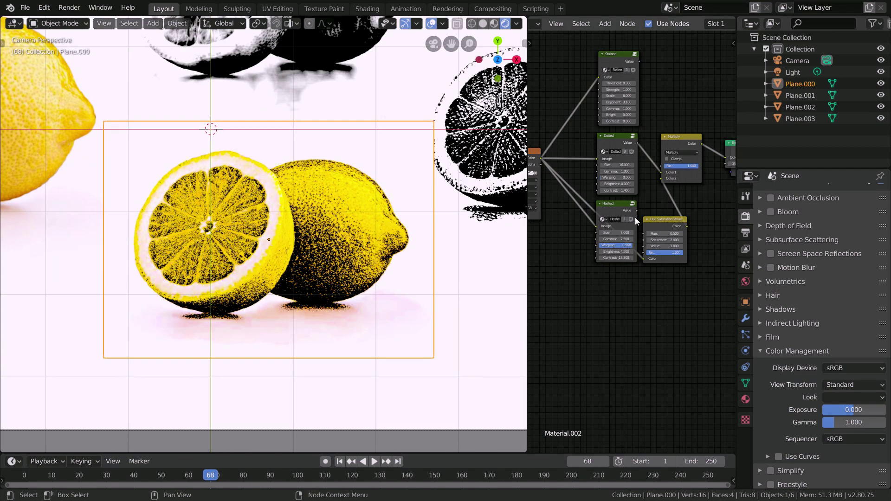
# Step: Try a Saturation of 0.7 on the Hue Saturation Value node and compare the muted lemon with the others
pyautogui.moveTo(636, 218); pyautogui.dragTo(605, 176, button='middle')
pyautogui.scroll(7, 626, 201)
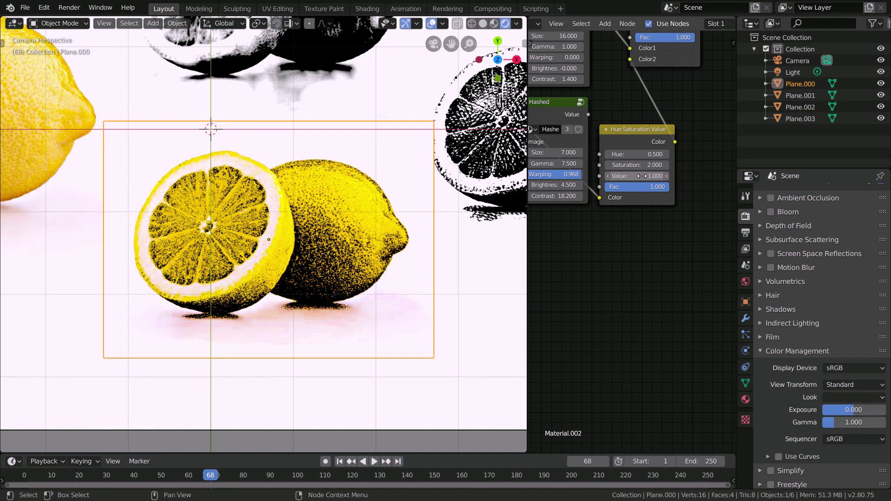
pyautogui.moveTo(636, 165); pyautogui.dragTo(599, 165)
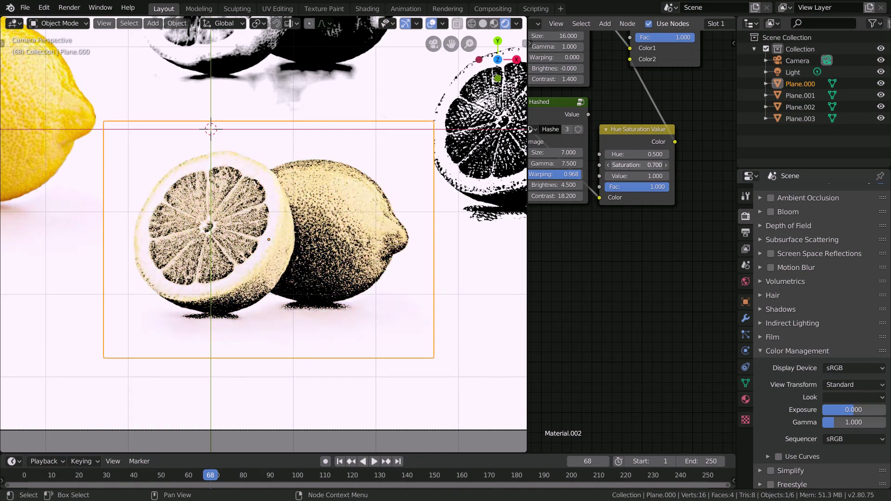
pyautogui.scroll(-2, 411, 221)
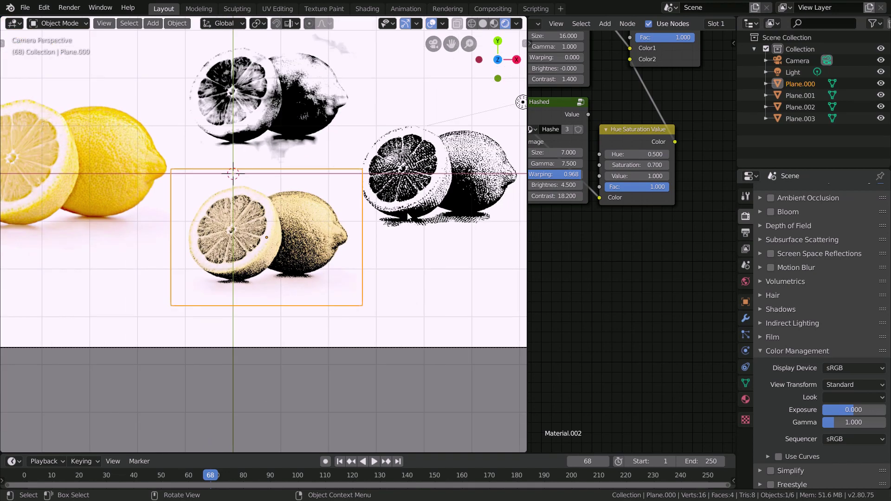
# Step: Set the Hue Saturation Value node's Value to 1.7 and Saturation to 2, and inspect the brighter lemon
pyautogui.moveTo(631, 177); pyautogui.dragTo(677, 165)
pyautogui.scroll(-3, 311, 276)
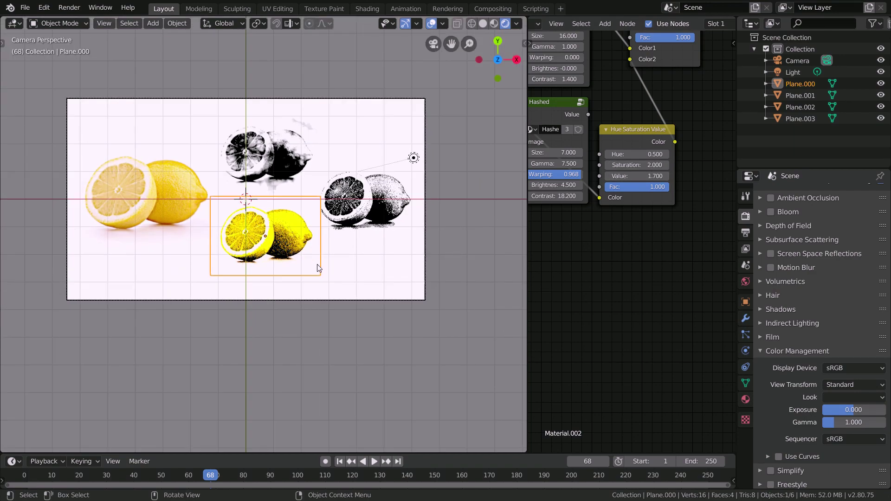
pyautogui.scroll(5, 315, 259)
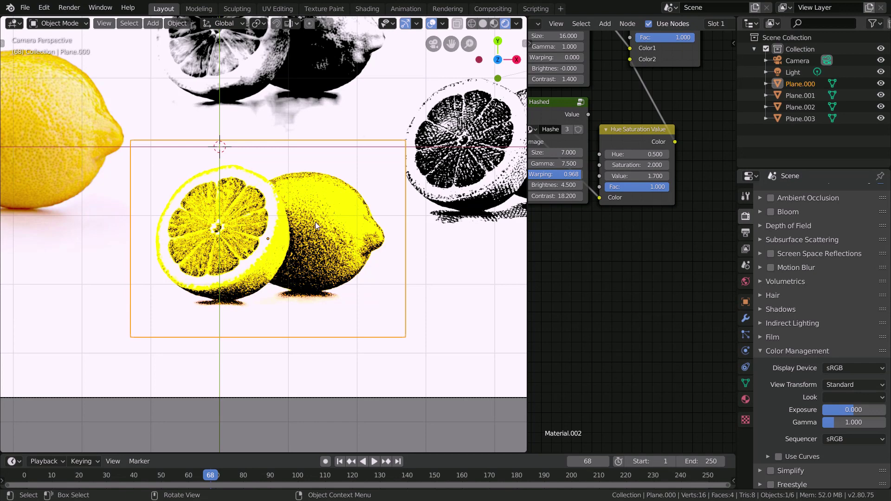
# Step: Delete the Hue Saturation Value and Multiply nodes, leaving the Dotted node's Value output connected directly to the Emission color
pyautogui.click(619, 130)
pyautogui.press('x')
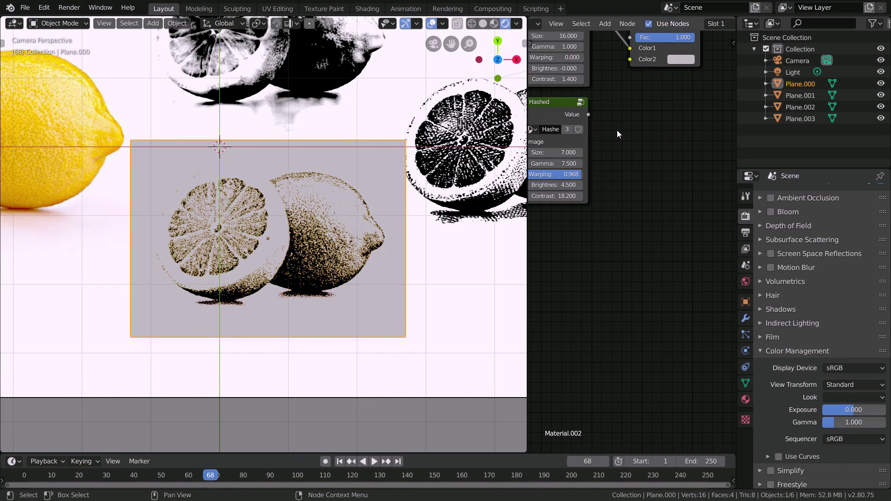
pyautogui.scroll(-4, 635, 127)
pyautogui.moveTo(636, 127); pyautogui.dragTo(616, 179, button='middle')
pyautogui.click(634, 119)
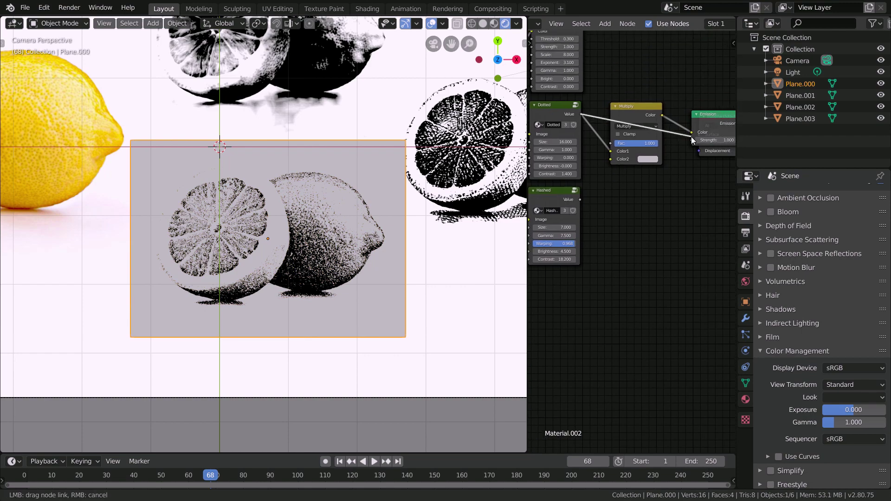
pyautogui.hotkey('ctrl', 'x')
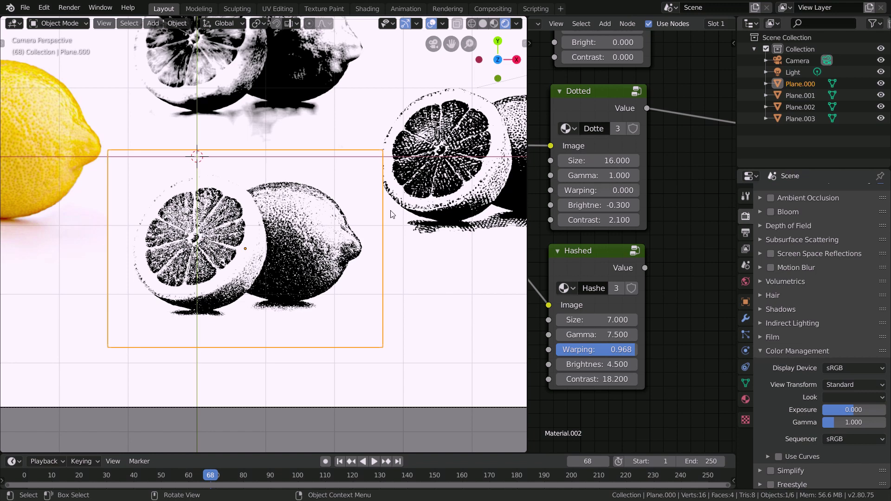
# Step: Select the hatched lemon plane, Plane.003, and lower its Hashed node's Size to -2.9
pyautogui.keyDown('shift'); pyautogui.moveTo(423, 195); pyautogui.dragTo(348, 235, button='middle'); pyautogui.keyUp('shift')
pyautogui.click(349, 234)
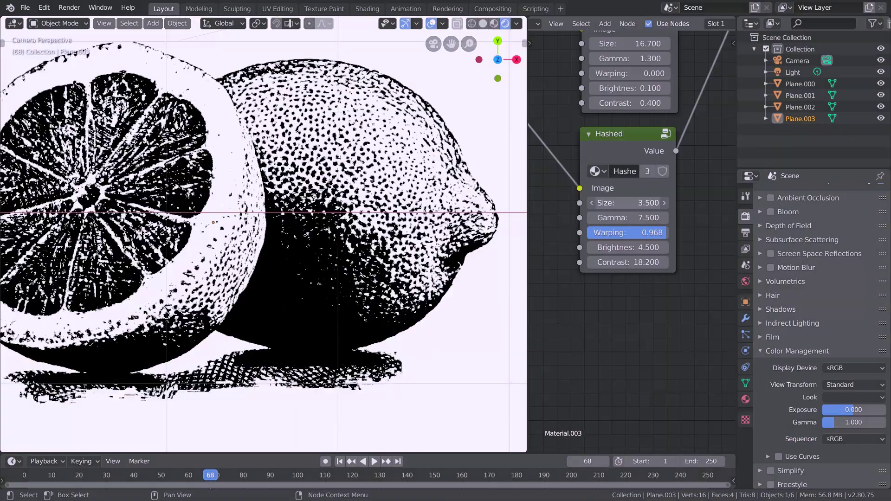
pyautogui.moveTo(622, 203)
pyautogui.mouseDown()
pyautogui.moveTo(636, 203)
pyautogui.moveTo(598, 203)
pyautogui.moveTo(651, 203)
pyautogui.moveTo(596, 203)
pyautogui.mouseUp()
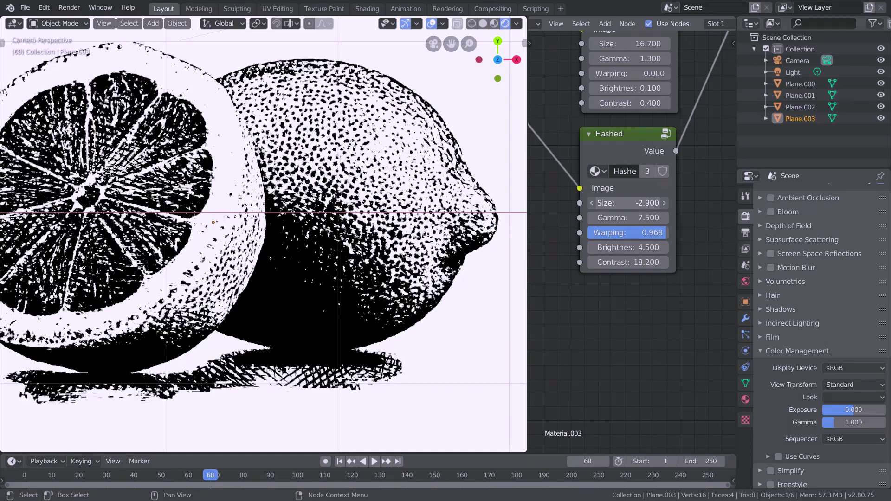
# Step: Try a Size of 0.1 on the Hashed node and inspect the hatching on the lemon
pyautogui.click(626, 203)
pyautogui.write('-2.9')
pyautogui.press('Return')
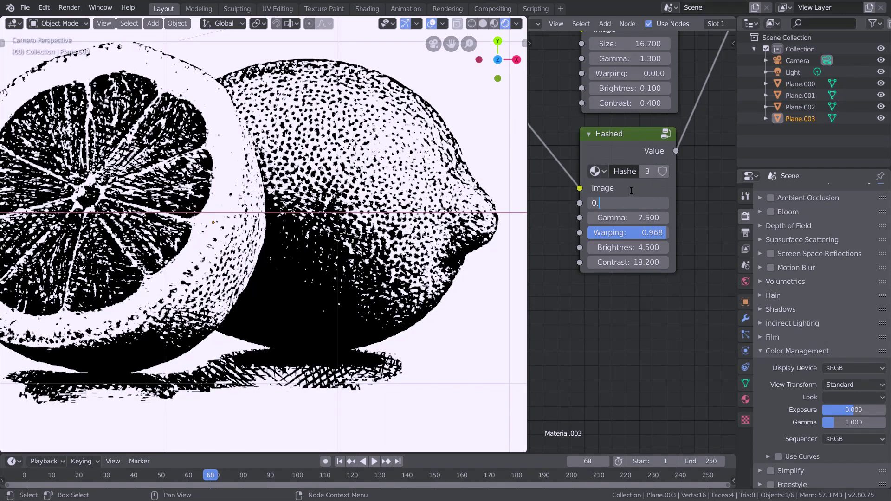
pyautogui.scroll(-3, 360, 203)
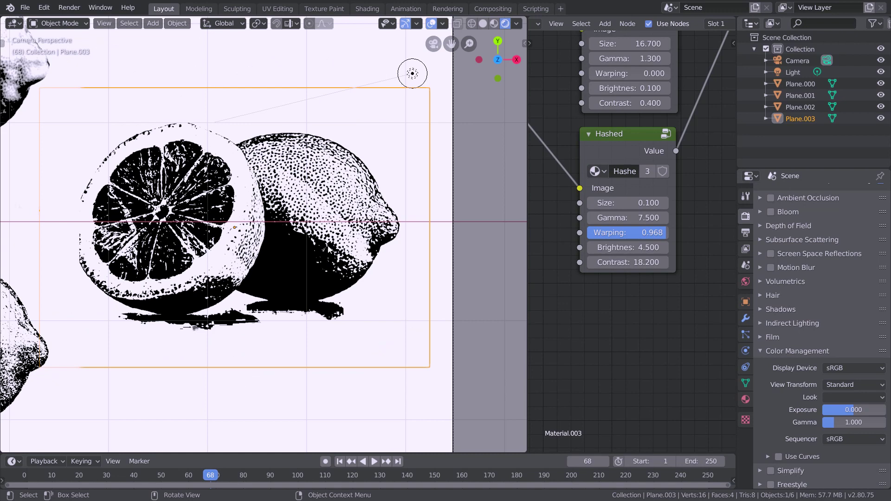
pyautogui.scroll(2, 327, 256)
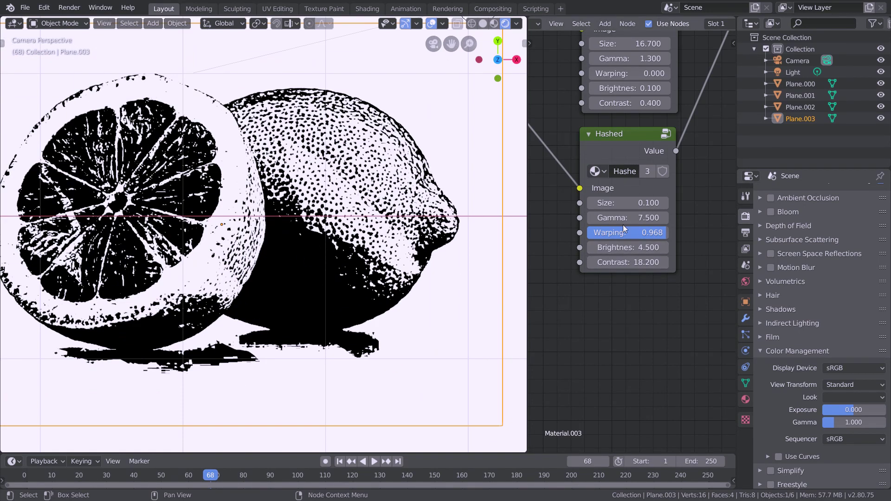
# Step: Set the Hashed node's Size to 3
pyautogui.click(629, 207)
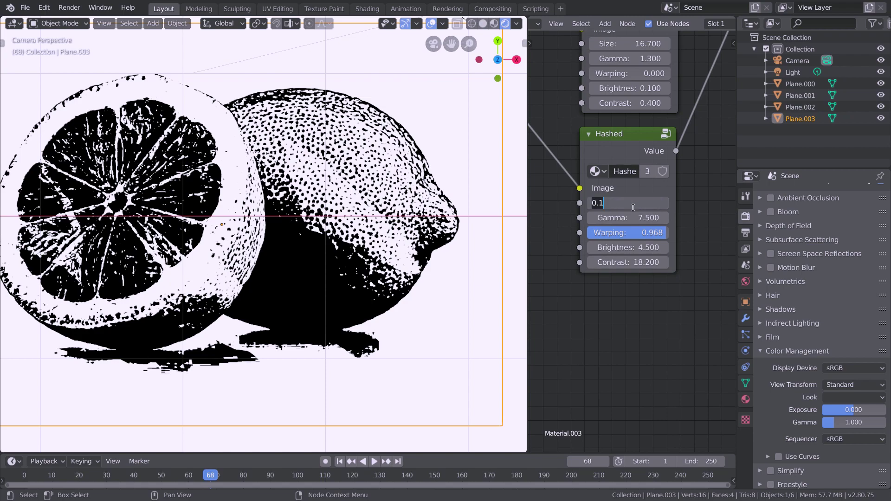
pyautogui.write('3')
pyautogui.press('Return')
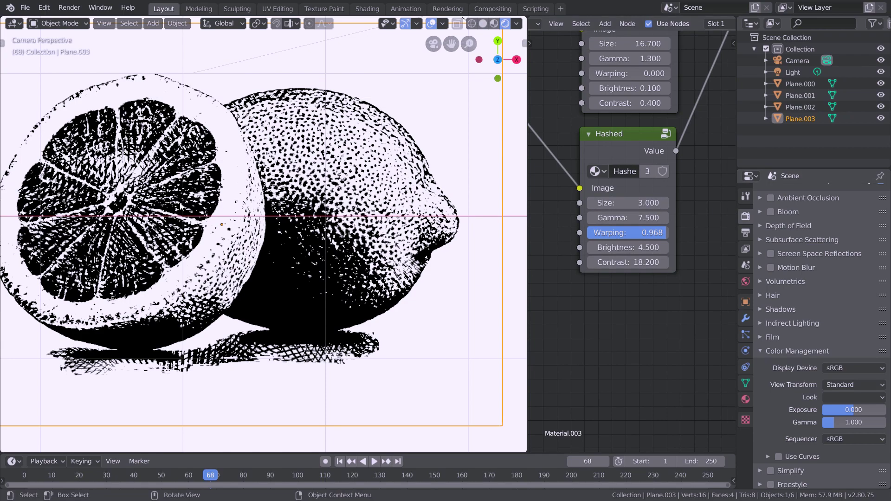
# Step: Try a Brightness of 7.6 on the Hashed node, and settle on 5.9
pyautogui.scroll(4, 83, 211)
pyautogui.keyDown('shift'); pyautogui.moveTo(83, 211); pyautogui.dragTo(320, 260, button='middle'); pyautogui.keyUp('shift')
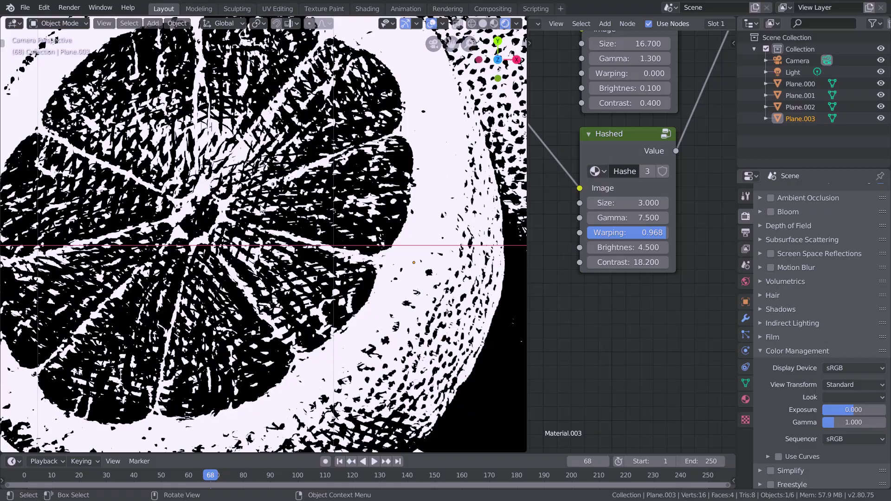
pyautogui.moveTo(627, 248); pyautogui.dragTo(559, 247)
pyautogui.scroll(-6, 349, 289)
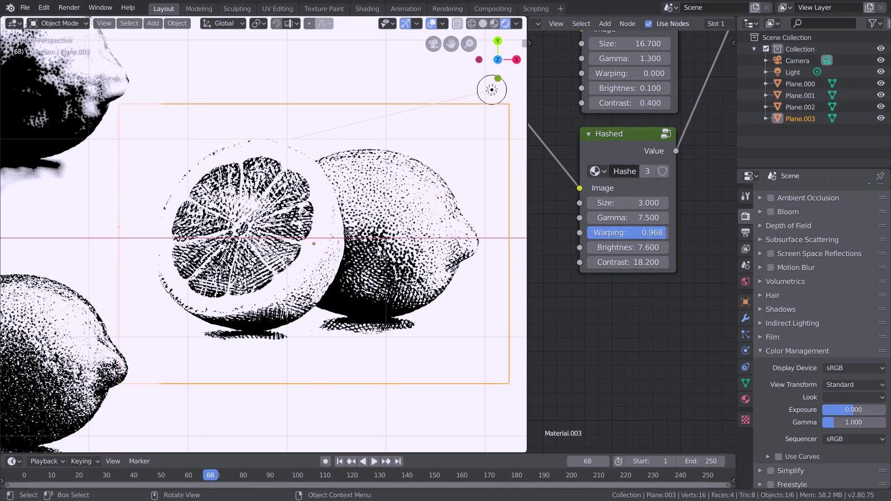
pyautogui.moveTo(632, 248); pyautogui.dragTo(572, 250)
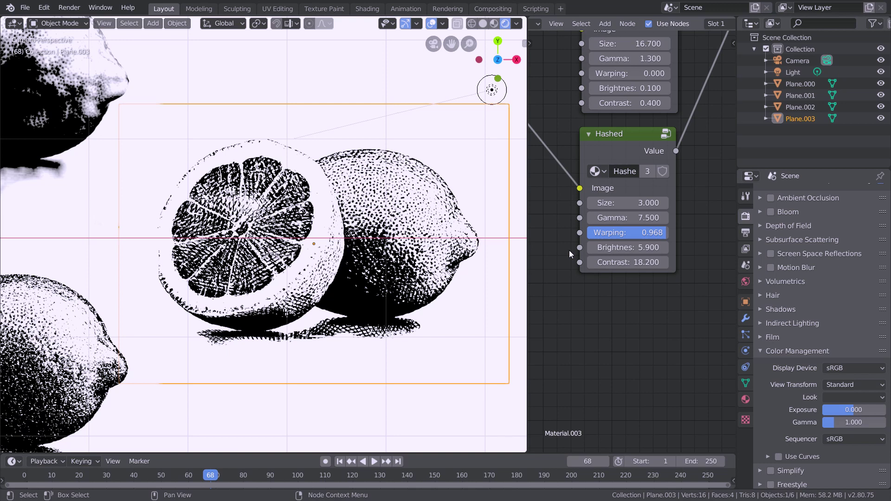
# Step: Set the Hashed node's Gamma to 5.1 and its Warping to 0.575
pyautogui.scroll(2, 320, 232)
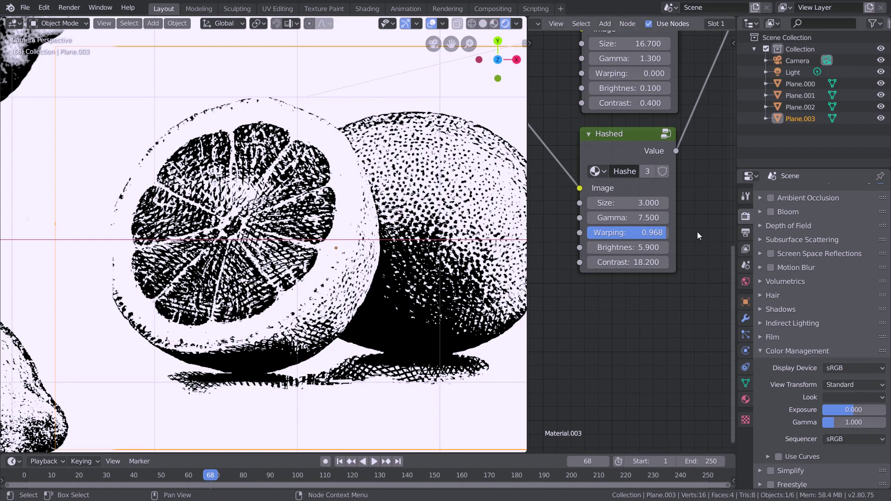
pyautogui.moveTo(617, 217); pyautogui.dragTo(584, 217)
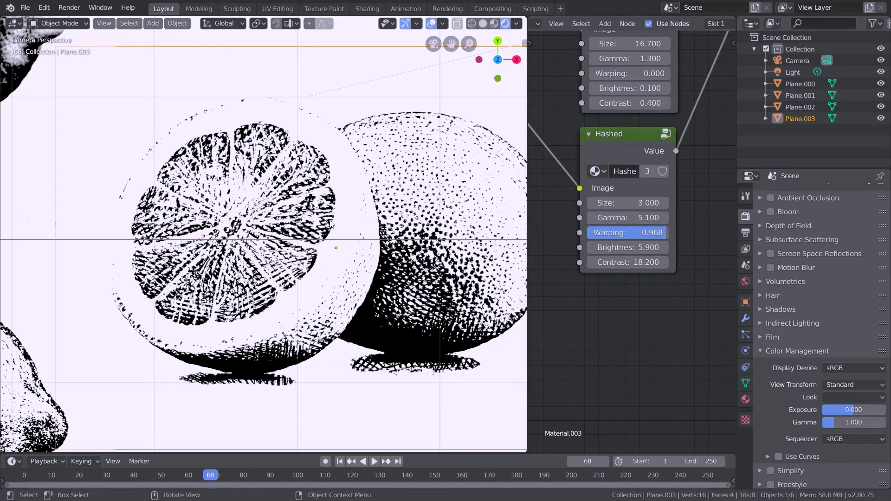
pyautogui.scroll(-3, 330, 225)
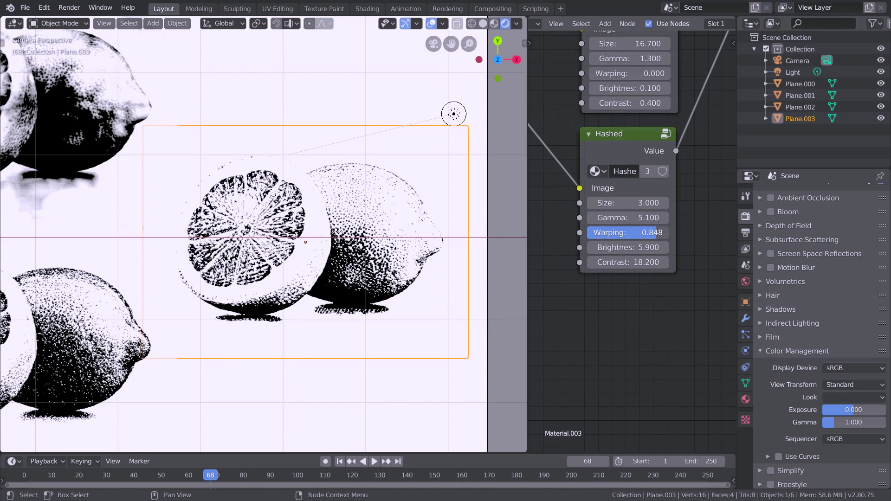
pyautogui.moveTo(655, 236); pyautogui.dragTo(642, 237)
# Step: Select the dotted lemon plane, Plane.000, set its Dotted node's Warping to 0.46 and inspect the dots up close
pyautogui.scroll(5, 314, 157)
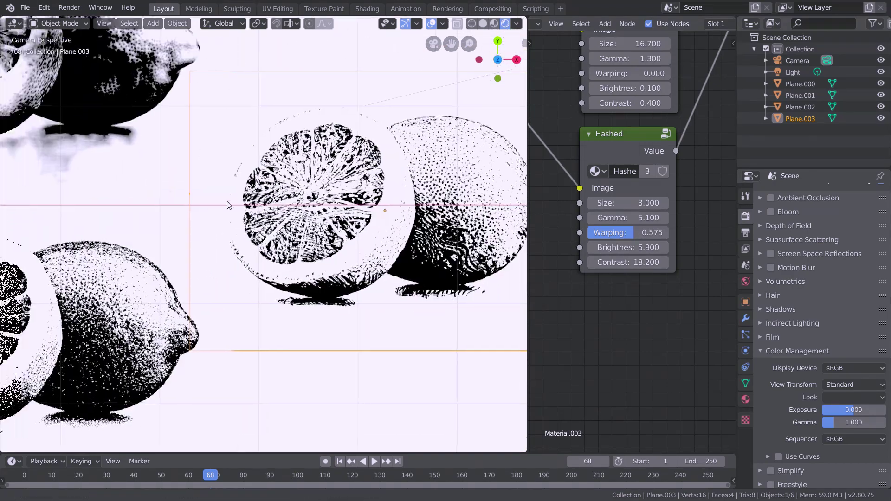
pyautogui.moveTo(652, 103); pyautogui.dragTo(650, 158, button='middle')
pyautogui.moveTo(612, 128); pyautogui.dragTo(643, 129)
pyautogui.scroll(6, 372, 225)
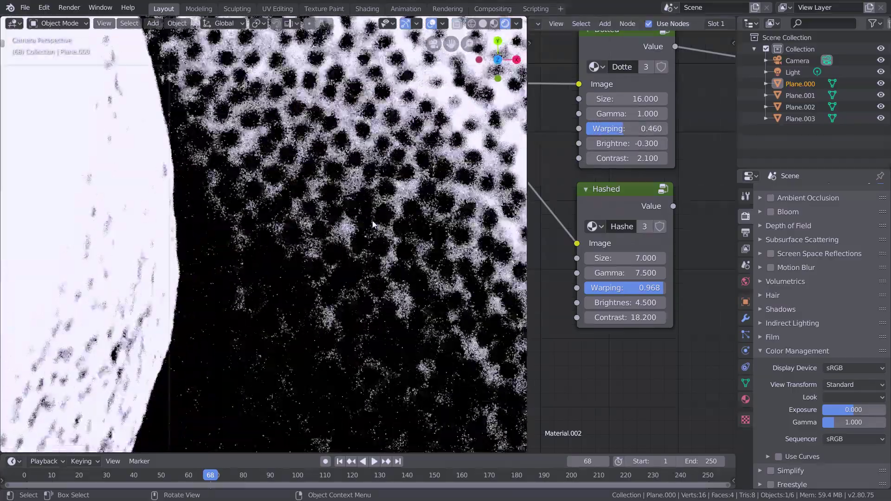
# Step: Select the stained lemon plane, Plane.002, and bring the Stained node of its material into close view
pyautogui.scroll(-6, 373, 225)
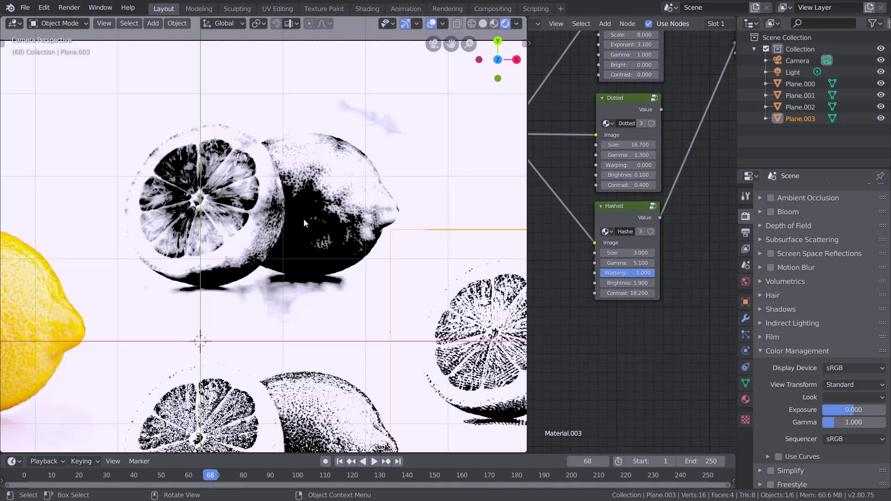
pyautogui.click(305, 219)
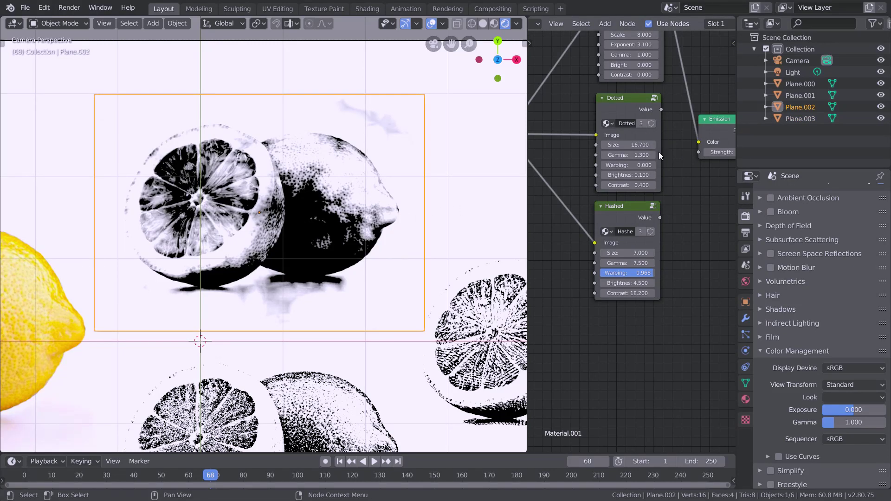
pyautogui.moveTo(614, 146); pyautogui.dragTo(572, 277, button='middle')
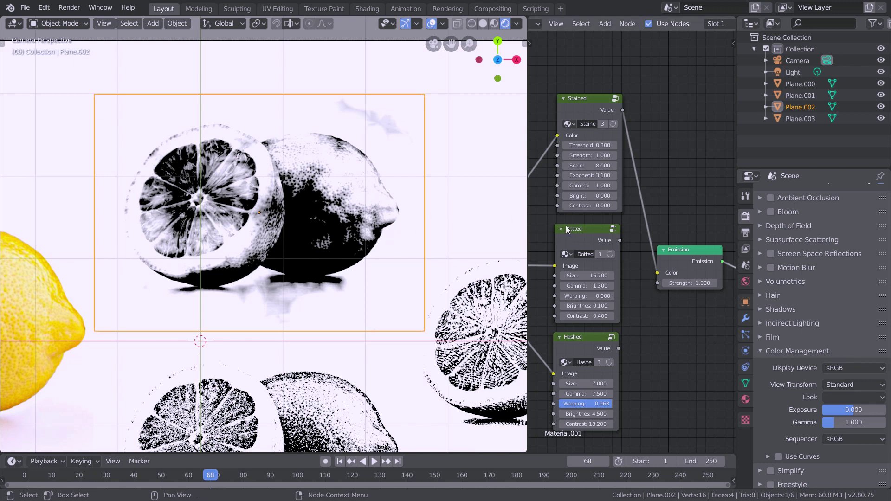
pyautogui.scroll(5, 603, 221)
pyautogui.moveTo(596, 192); pyautogui.dragTo(642, 269, button='middle')
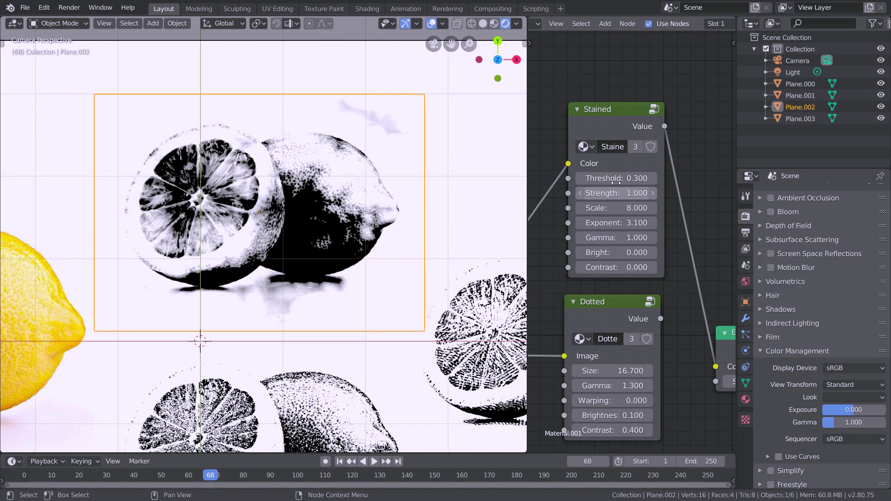
# Step: Try a Threshold of 0.1 on the Stained node, and return it to 0.3
pyautogui.keyDown('ctrl'); pyautogui.moveTo(617, 178); pyautogui.dragTo(663, 179); pyautogui.keyUp('ctrl')
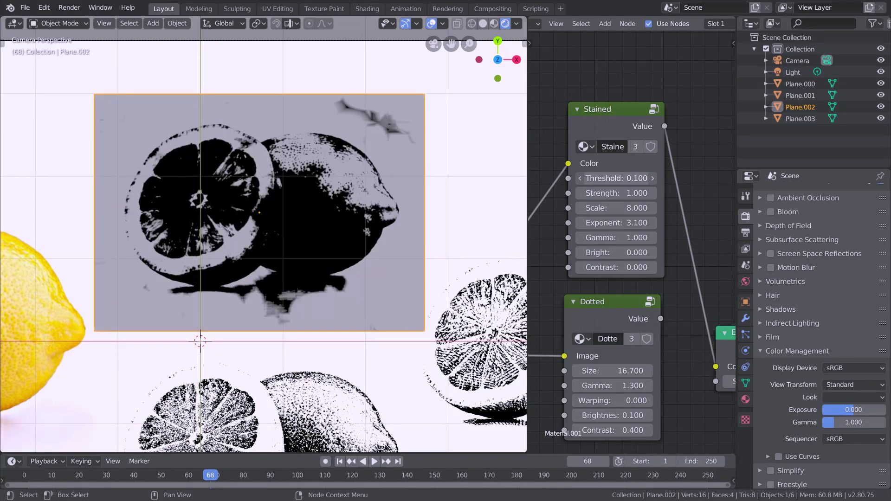
pyautogui.click(582, 179)
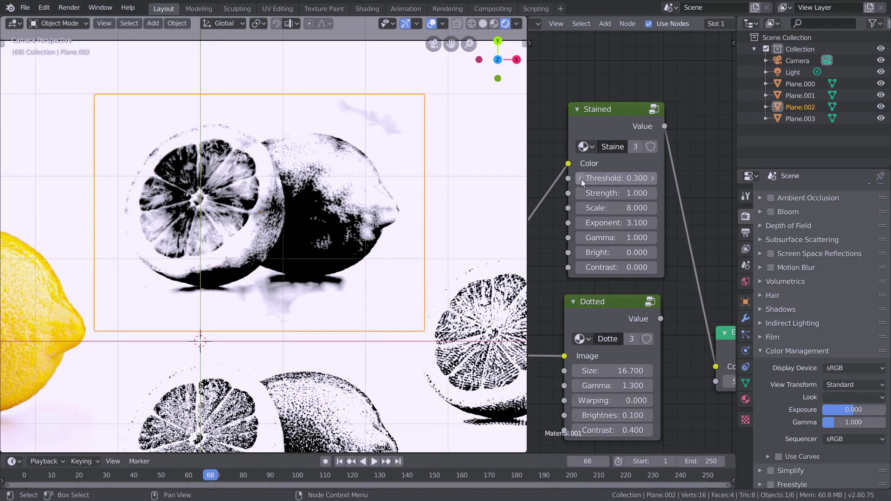
pyautogui.click(581, 178)
pyautogui.click(653, 179)
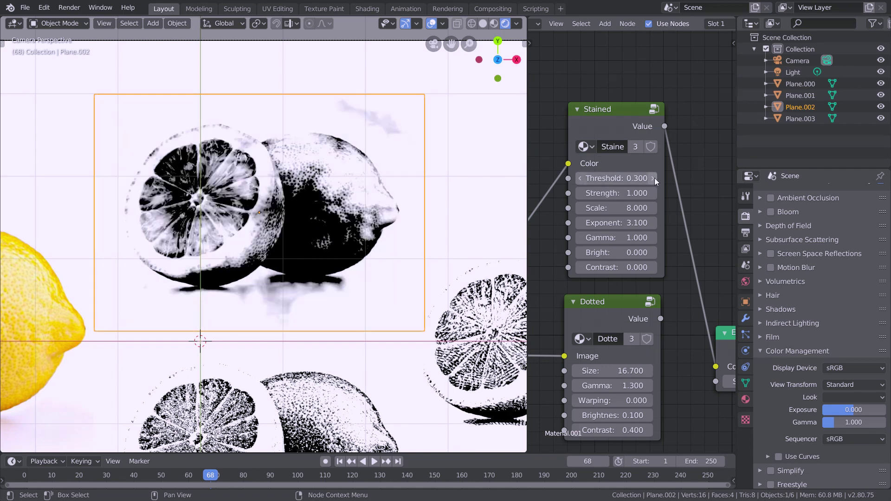
pyautogui.click(581, 178)
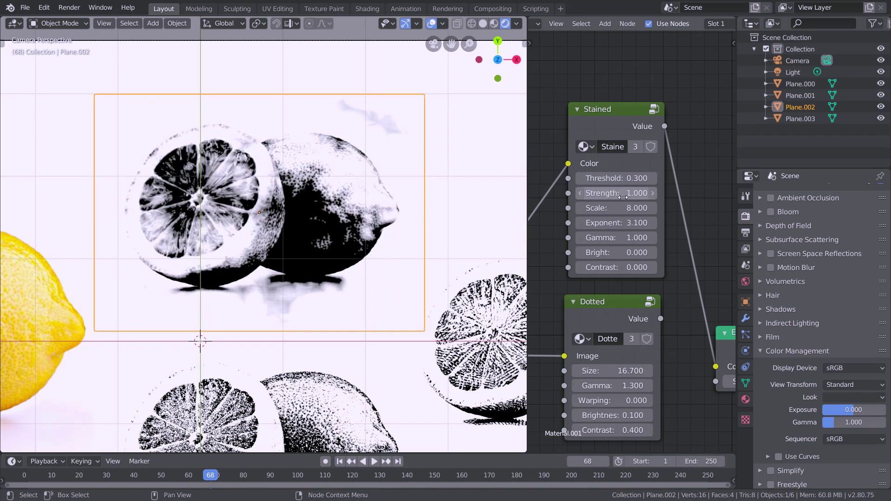
# Step: Try a Strength of 5.2 on the Stained node, and set it back to 1
pyautogui.moveTo(621, 197); pyautogui.dragTo(734, 193)
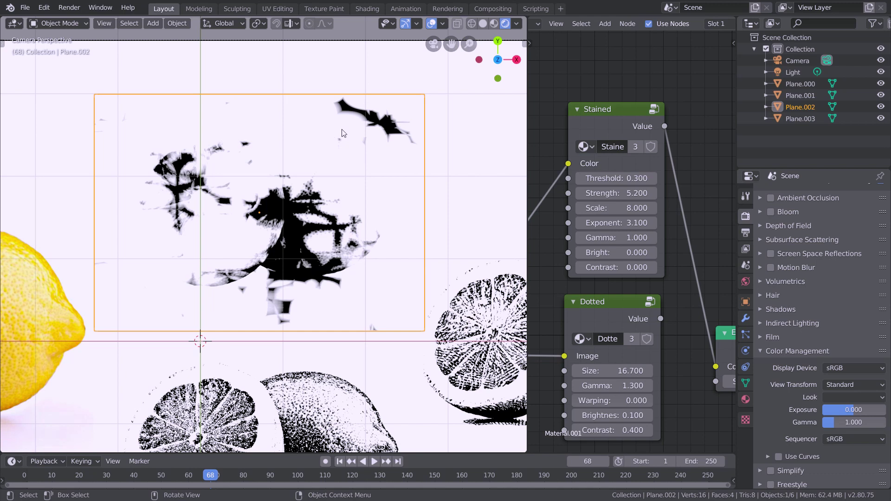
pyautogui.click(652, 194)
pyautogui.write('1')
pyautogui.press('Return')
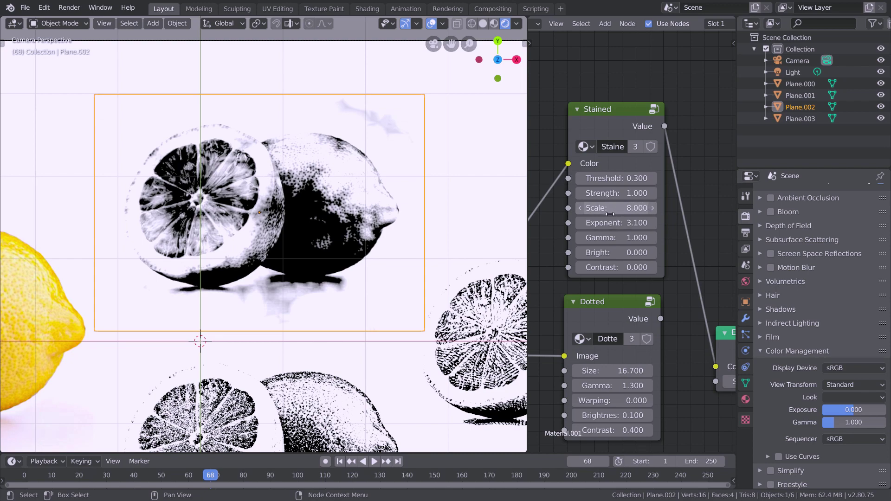
# Step: Set the Stained node's Scale to 18.1, Exponent to 6, Gamma to 1.7 and Bright to 0.1
pyautogui.moveTo(609, 214); pyautogui.dragTo(674, 208)
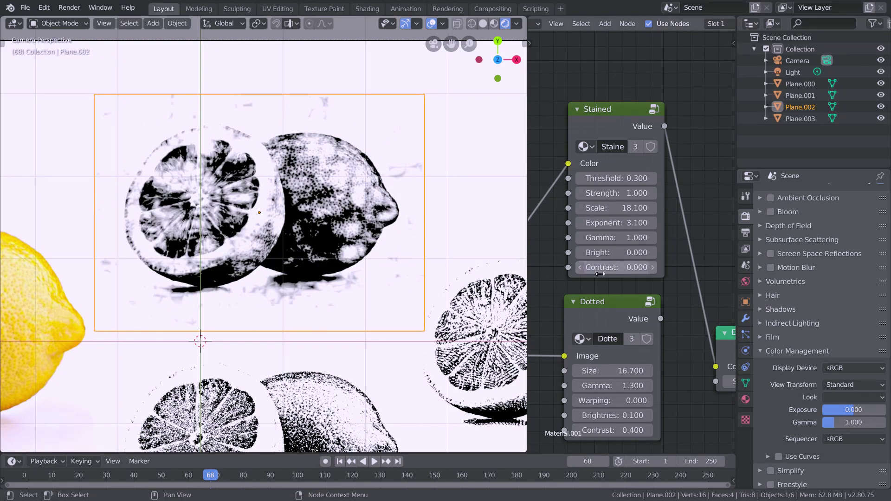
pyautogui.moveTo(616, 223)
pyautogui.mouseDown()
pyautogui.moveTo(571, 223)
pyautogui.moveTo(631, 223)
pyautogui.mouseUp()
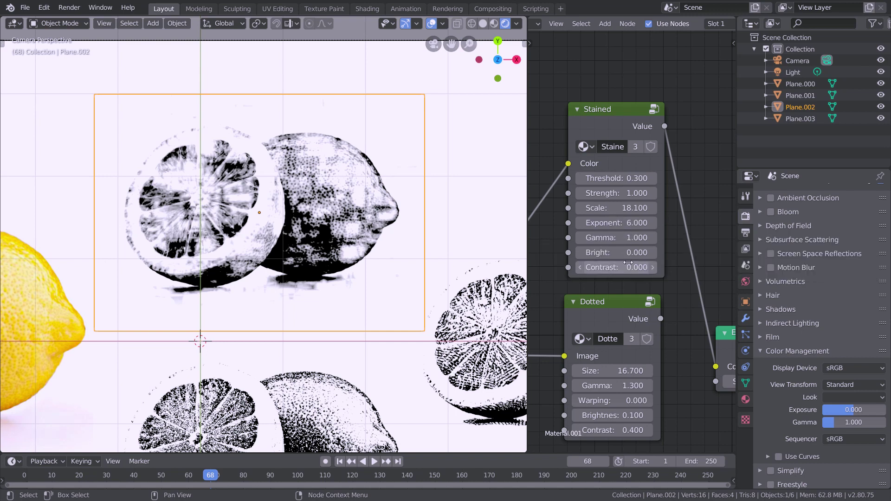
pyautogui.moveTo(591, 268); pyautogui.dragTo(625, 240)
pyautogui.scroll(-3, 443, 258)
pyautogui.scroll(1, 632, 244)
pyautogui.scroll(3, 264, 234)
pyautogui.scroll(-2, 263, 235)
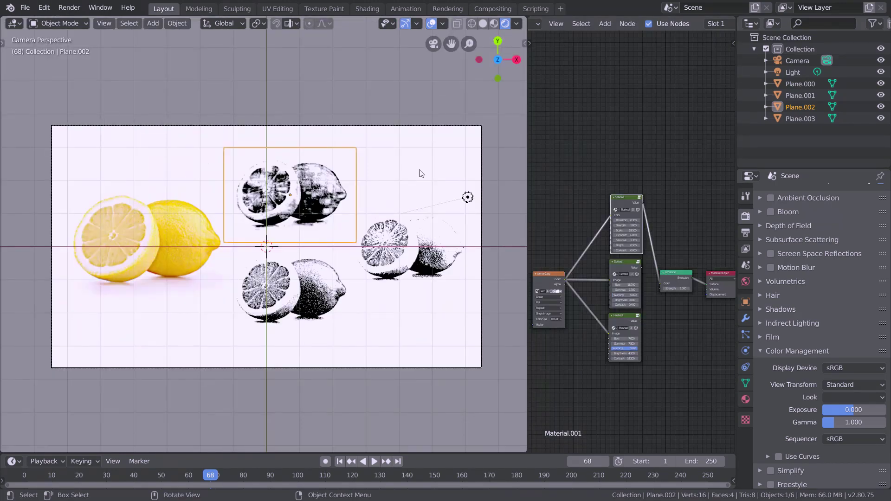
pyautogui.scroll(2, 385, 204)
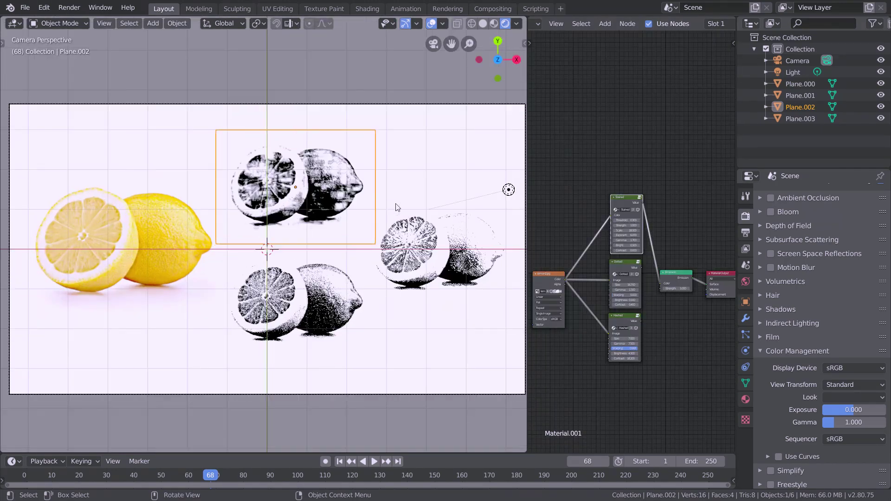
pyautogui.scroll(-1, 398, 207)
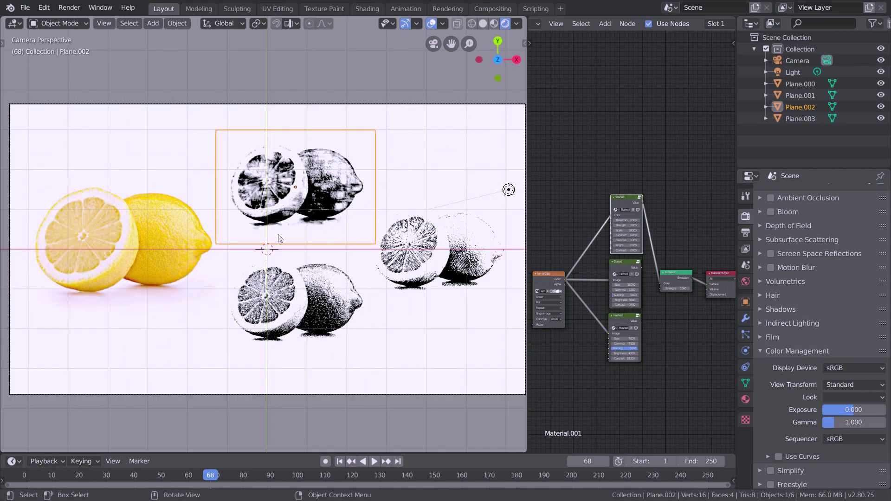
# Step: Enter the Stained node group, look over its internal node chain, and return to the main material node tree
pyautogui.press('Tab')
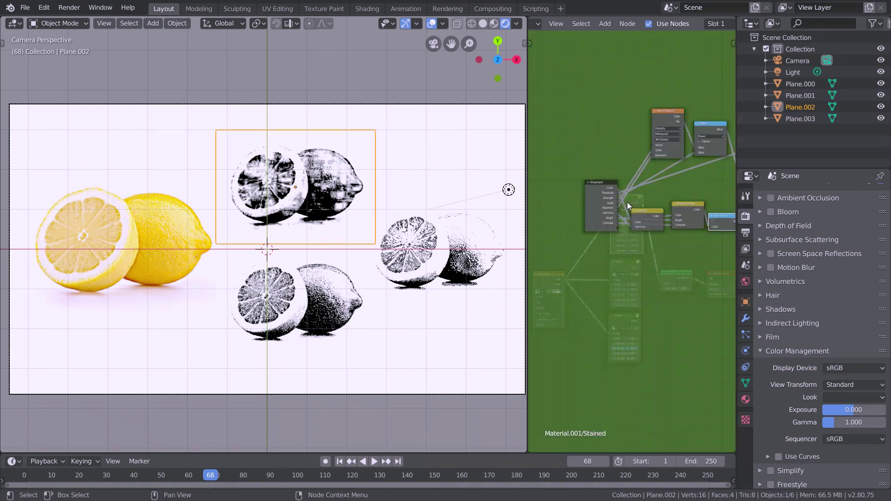
pyautogui.moveTo(677, 175); pyautogui.dragTo(584, 170, button='middle')
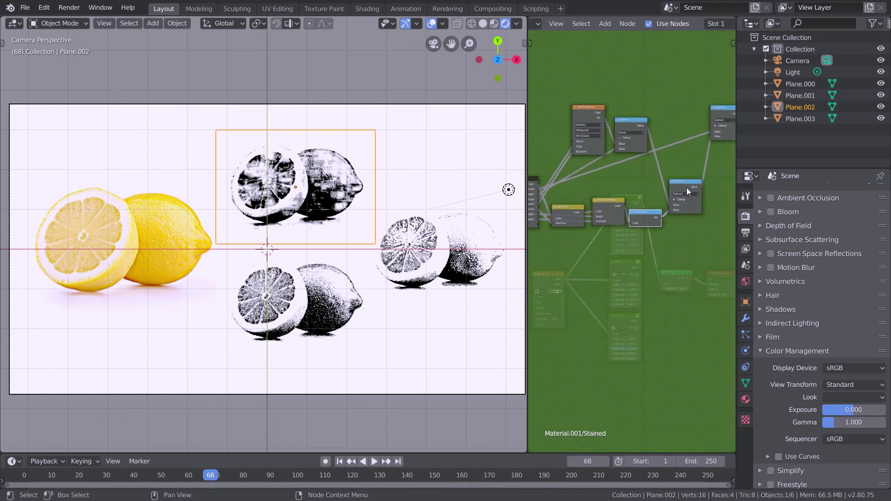
pyautogui.moveTo(670, 193); pyautogui.dragTo(582, 255, button='middle')
pyautogui.press('Tab')
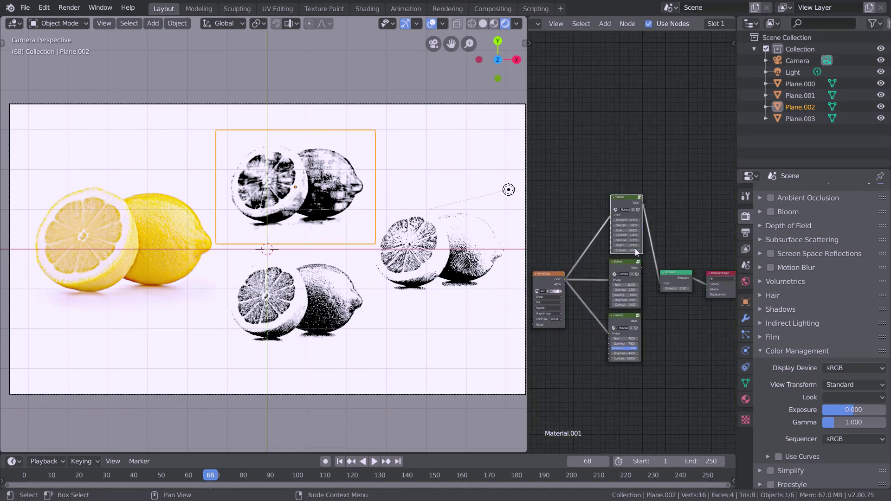